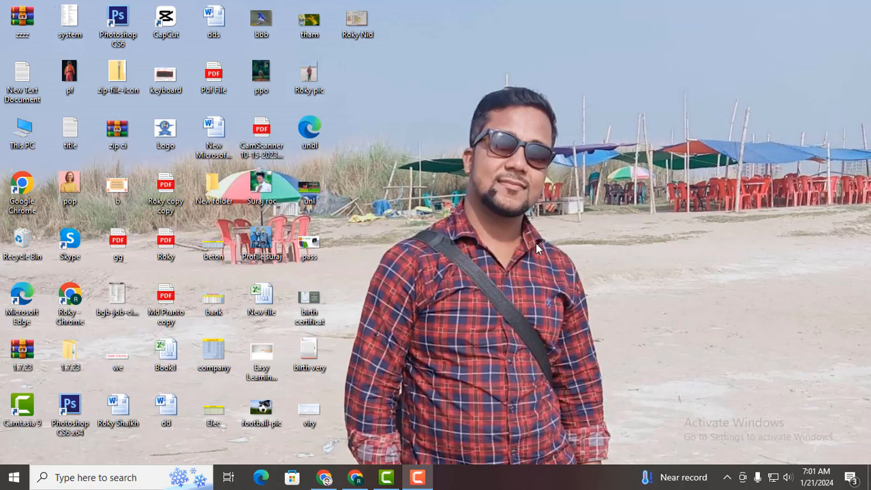
pyautogui.rightClick(433, 124)
pyautogui.click(458, 165)
pyautogui.rightClick(451, 132)
pyautogui.click(479, 170)
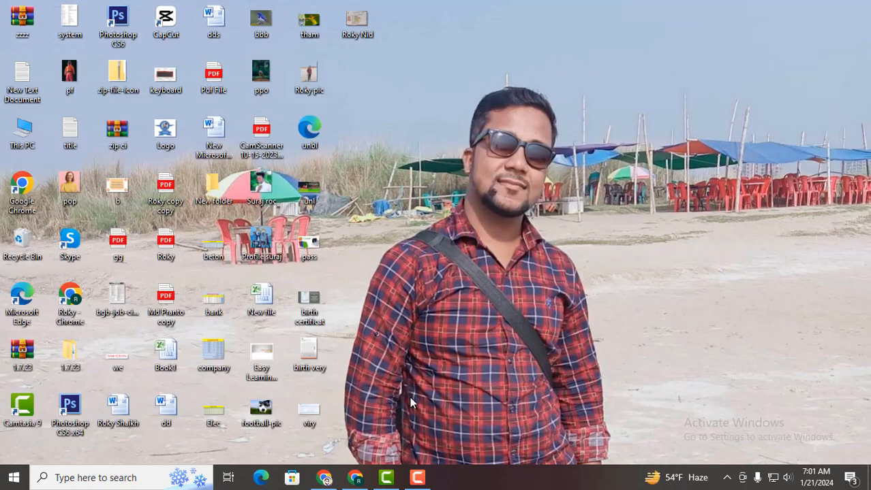
# - Switch to Chrome and open Google Drive from the new tab page
pyautogui.click(325, 477)
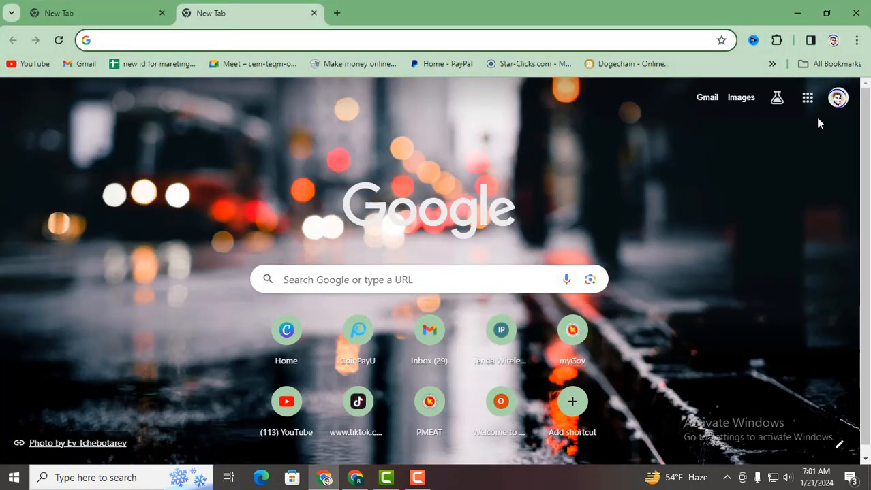
pyautogui.click(806, 97)
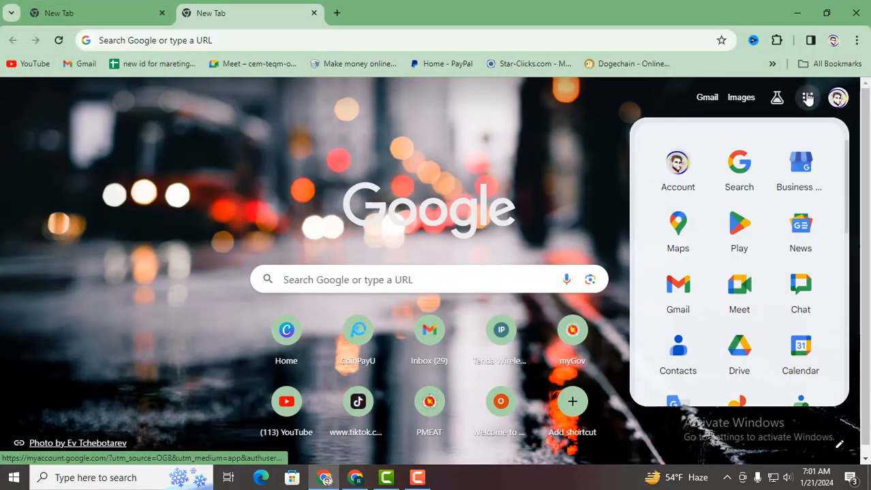
pyautogui.click(738, 362)
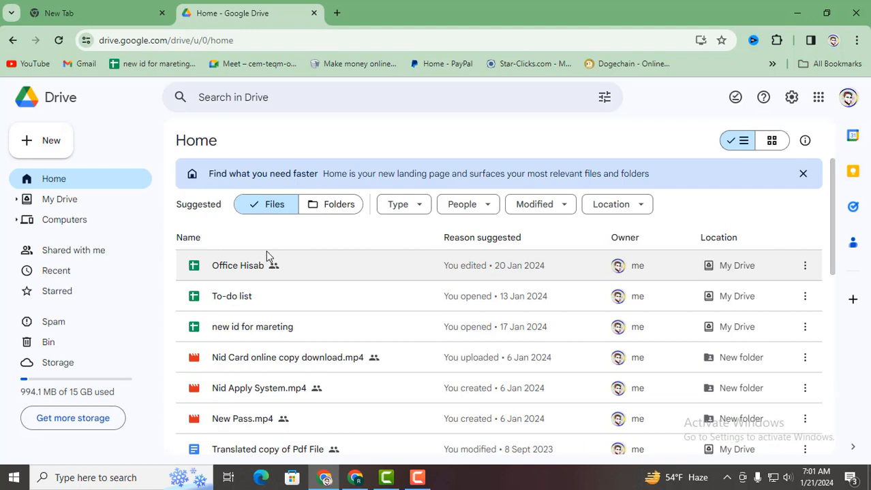
# - Open the Office Hisab spreadsheet from the suggested files in Drive
pyautogui.click(61, 151)
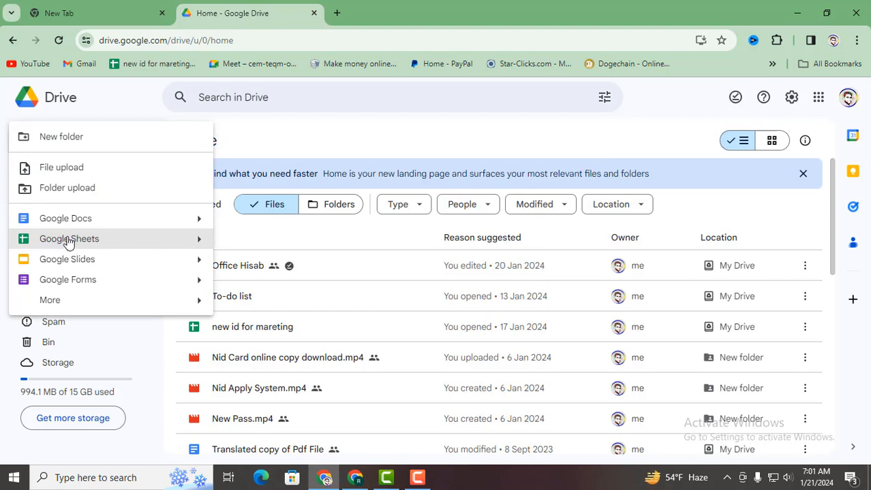
pyautogui.click(346, 235)
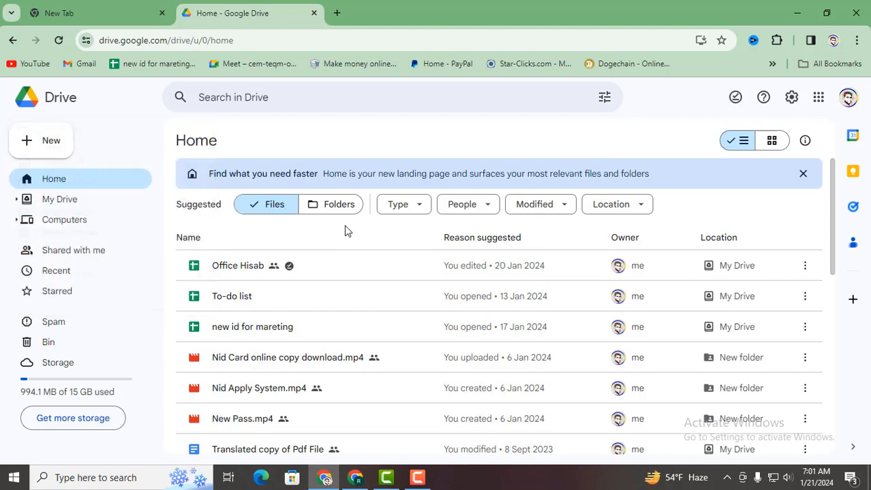
pyautogui.click(332, 264)
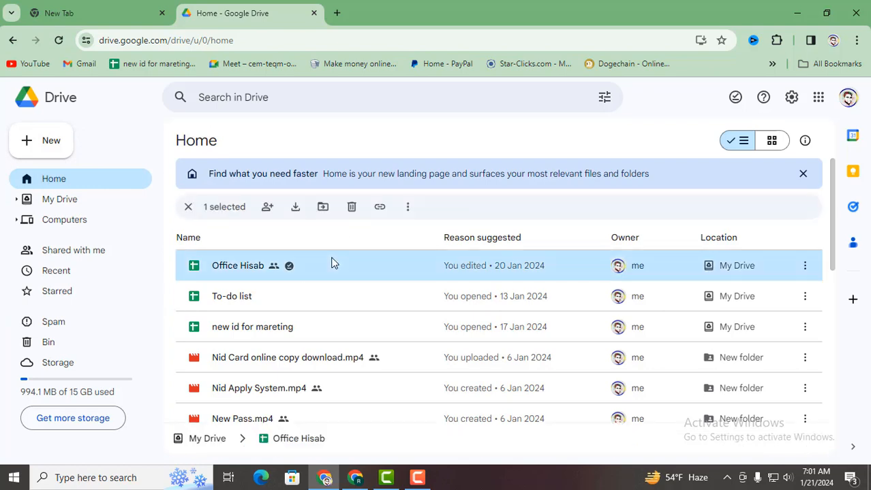
pyautogui.doubleClick(330, 264)
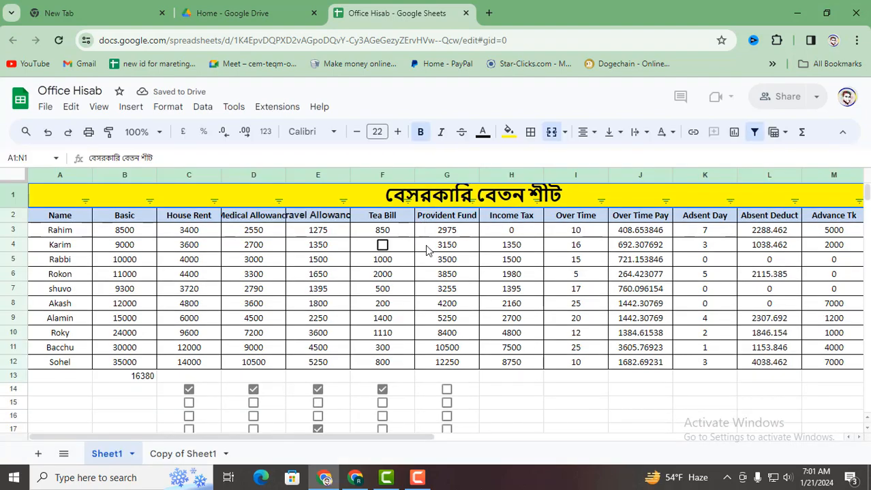
# - Clear the tick boxes below the salary table by deleting the contents of C14:G22
pyautogui.scroll(-3, 426, 250)
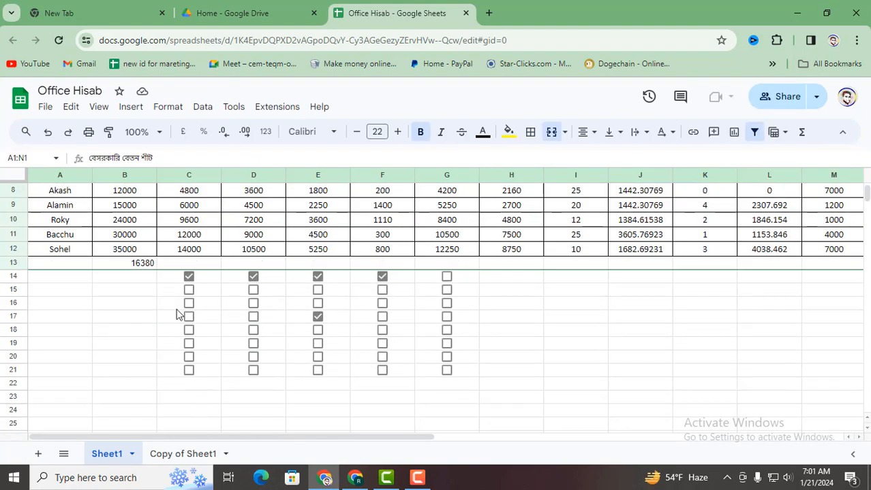
pyautogui.scroll(1, 176, 315)
pyautogui.moveTo(172, 306); pyautogui.dragTo(447, 416)
pyautogui.press('Delete')
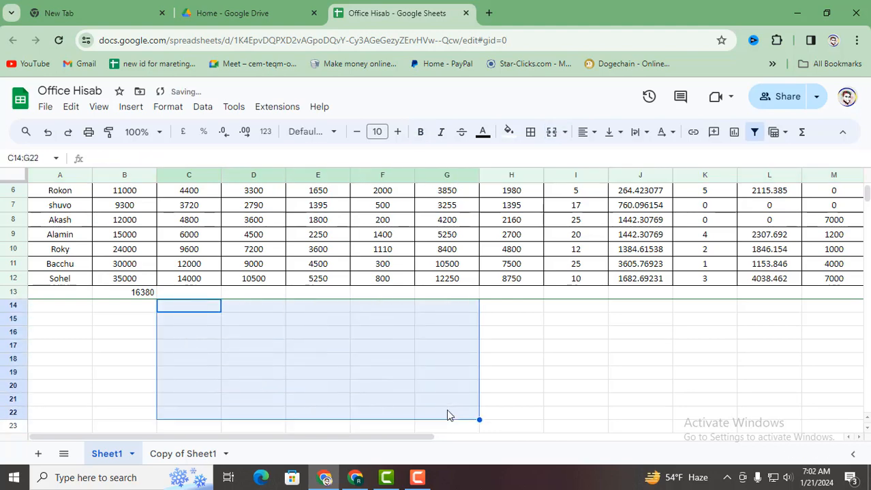
pyautogui.click(515, 389)
pyautogui.scroll(2, 281, 299)
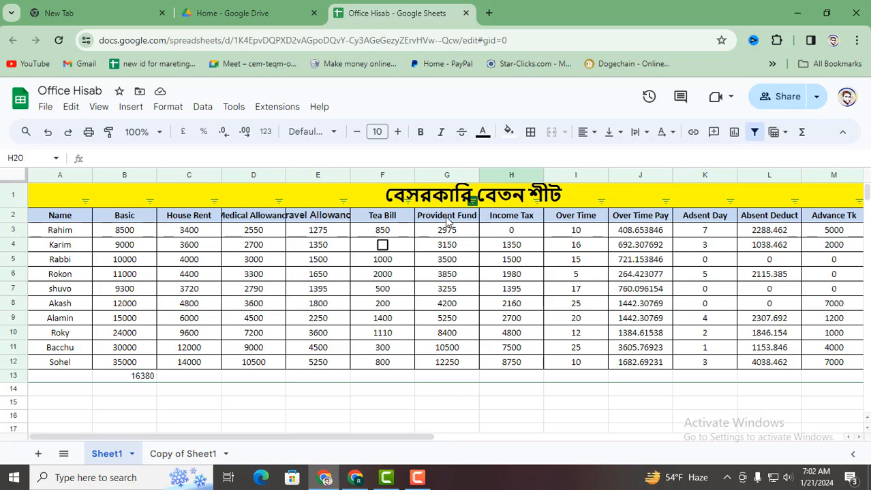
# - Replace the tick box in F4 by filling the Tea Bill value 850 down from F3
pyautogui.click(400, 232)
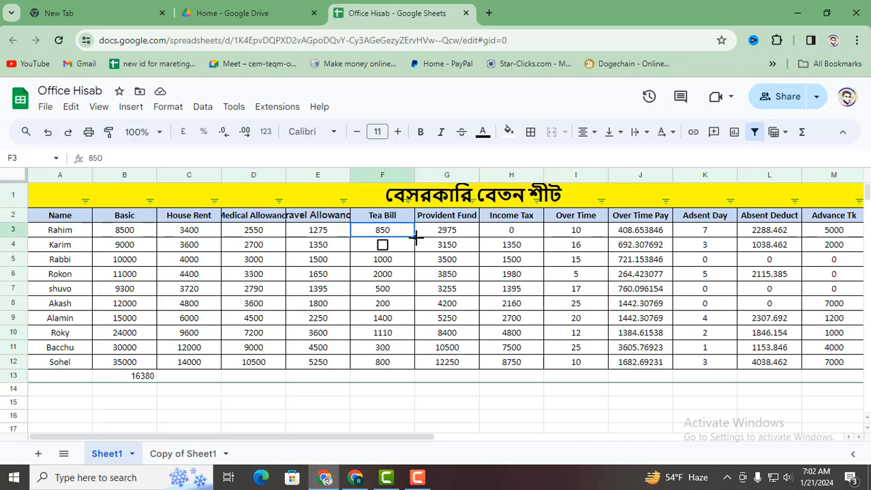
pyautogui.moveTo(415, 237); pyautogui.dragTo(416, 251)
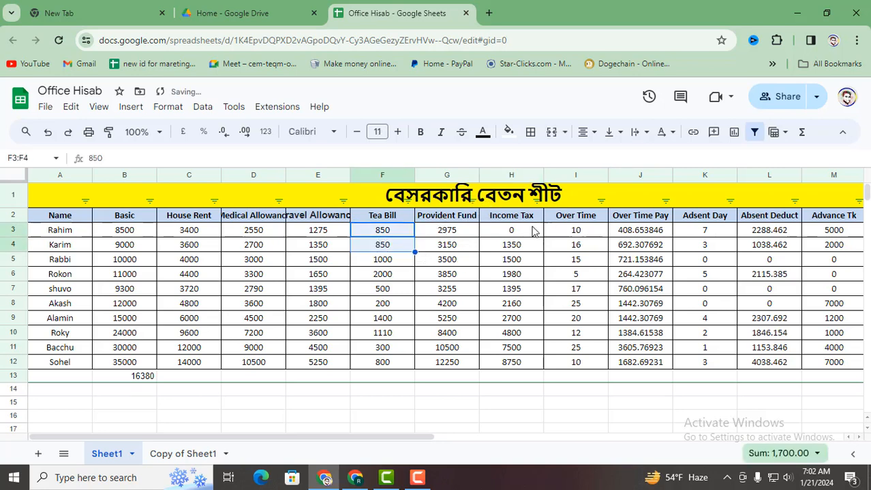
pyautogui.click(447, 277)
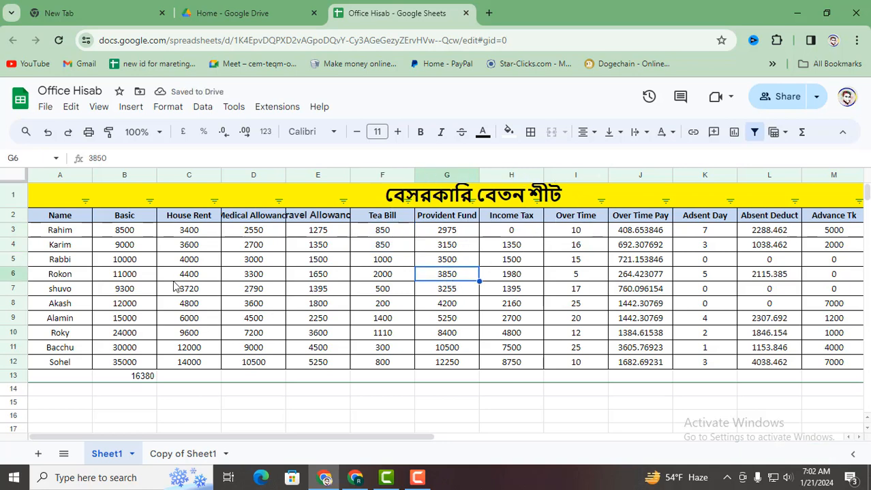
pyautogui.click(45, 107)
pyautogui.click(70, 107)
pyautogui.click(96, 109)
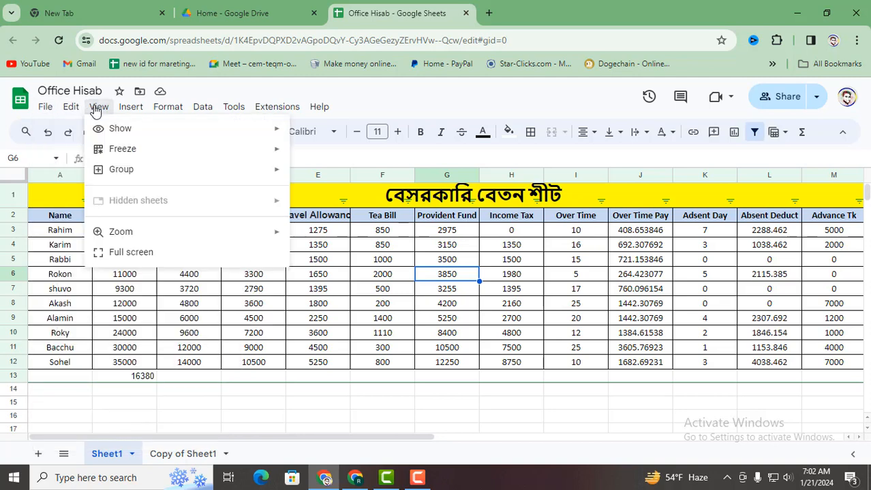
pyautogui.moveTo(111, 124)
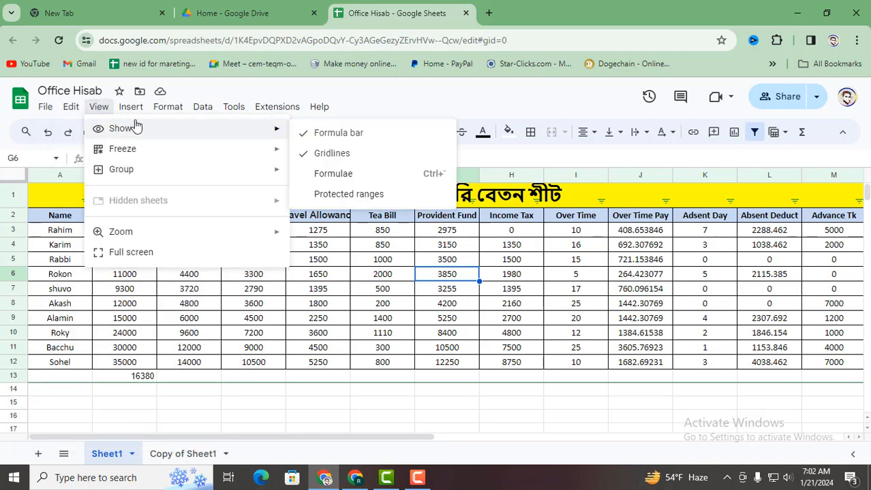
# - Insert a blank cell at G6 with the existing cells shifted right, and undo the insertion
pyautogui.moveTo(134, 113)
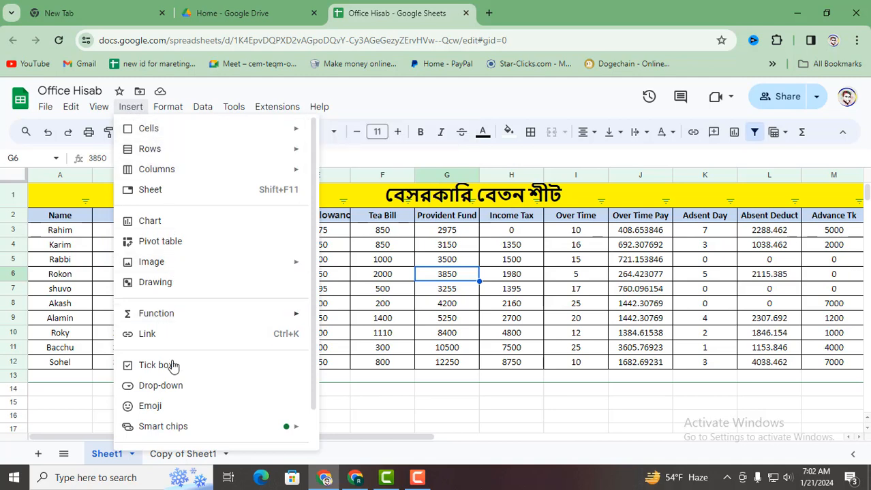
pyautogui.scroll(-1, 174, 320)
pyautogui.scroll(1, 173, 325)
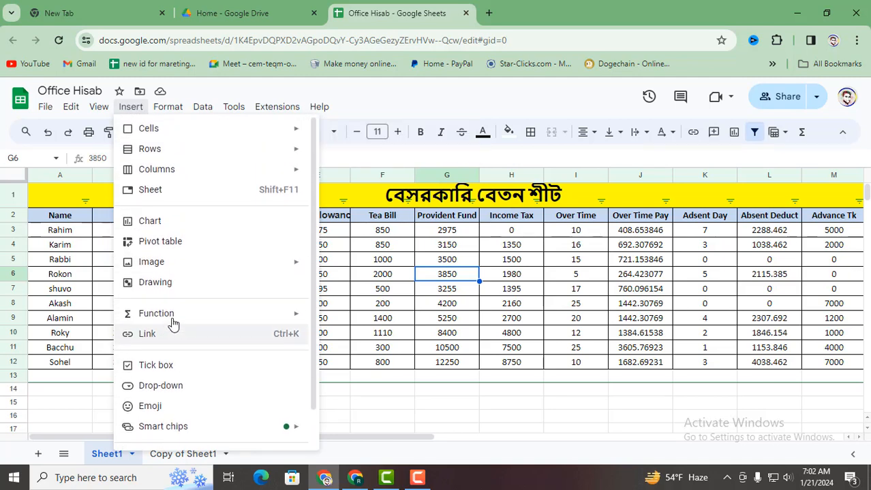
pyautogui.scroll(-1, 171, 326)
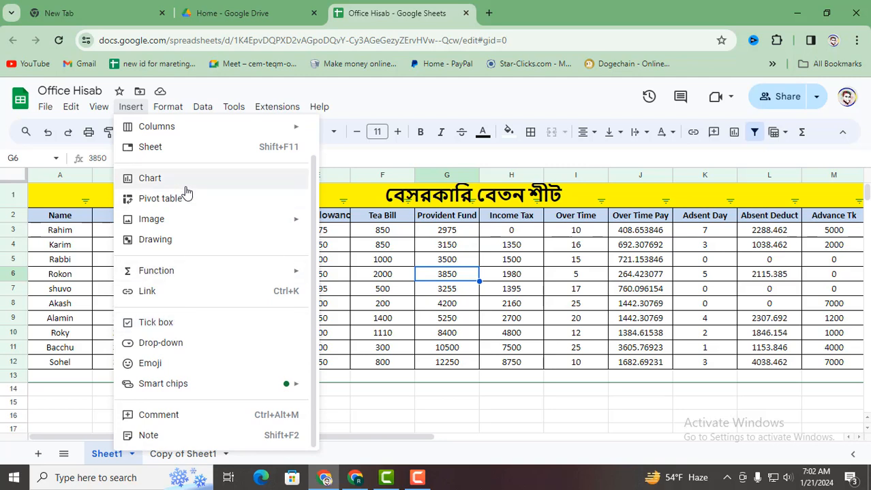
pyautogui.moveTo(205, 225)
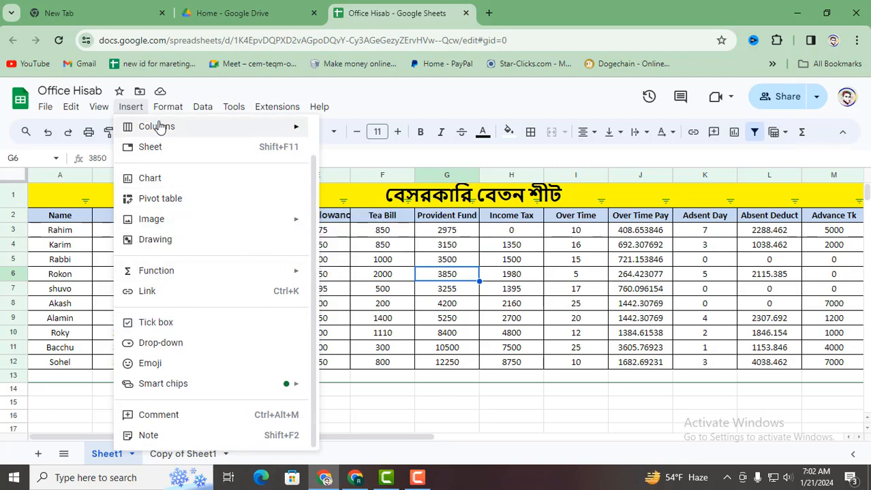
pyautogui.scroll(1, 177, 170)
pyautogui.moveTo(162, 136)
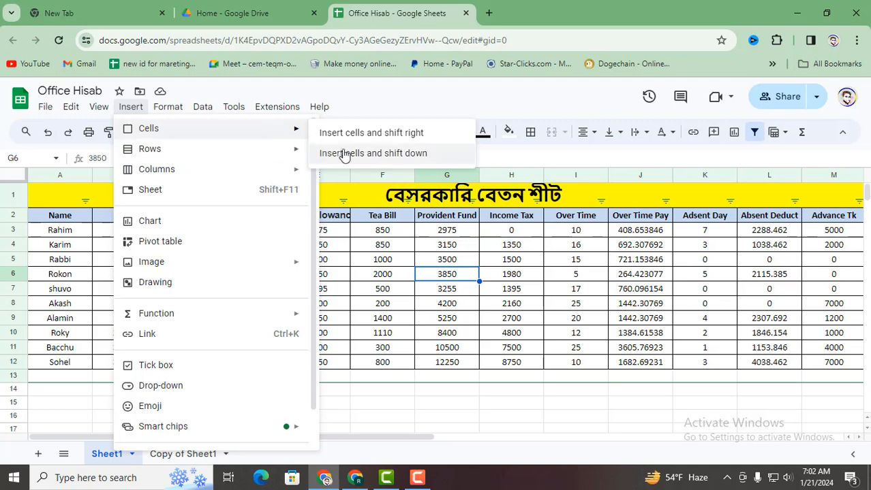
pyautogui.click(383, 134)
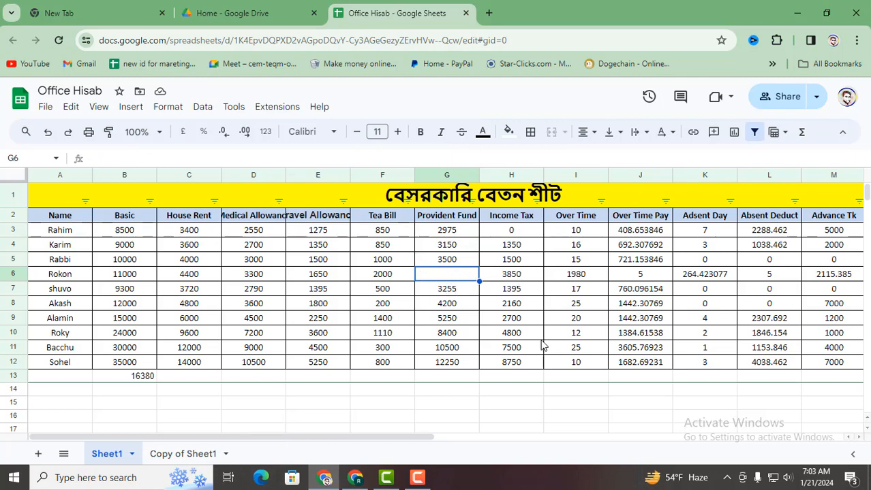
pyautogui.moveTo(402, 437); pyautogui.dragTo(498, 420)
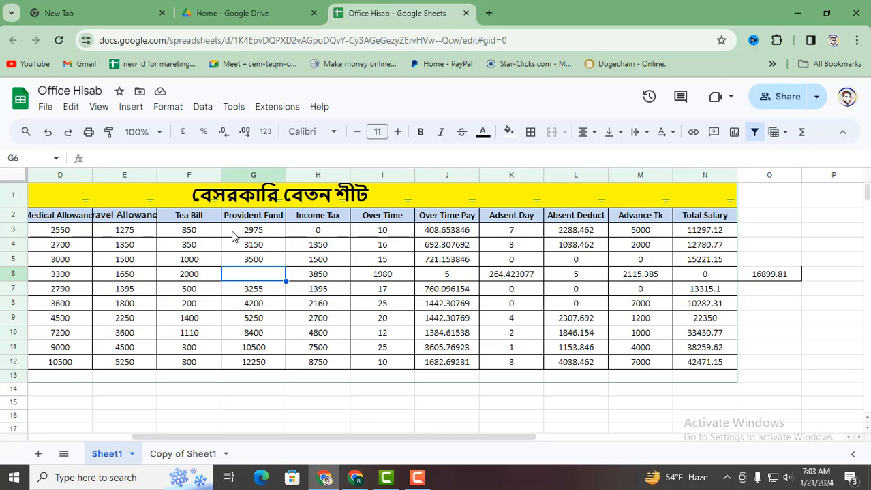
pyautogui.hotkey('ctrl', 'z')
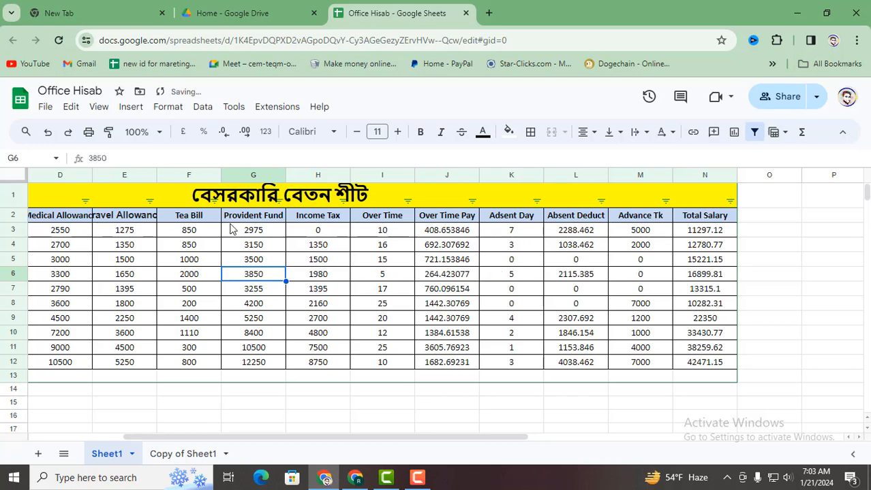
# - Insert a blank cell at H7 with the Income Tax cells shifted down, and undo the insertion
pyautogui.click(131, 107)
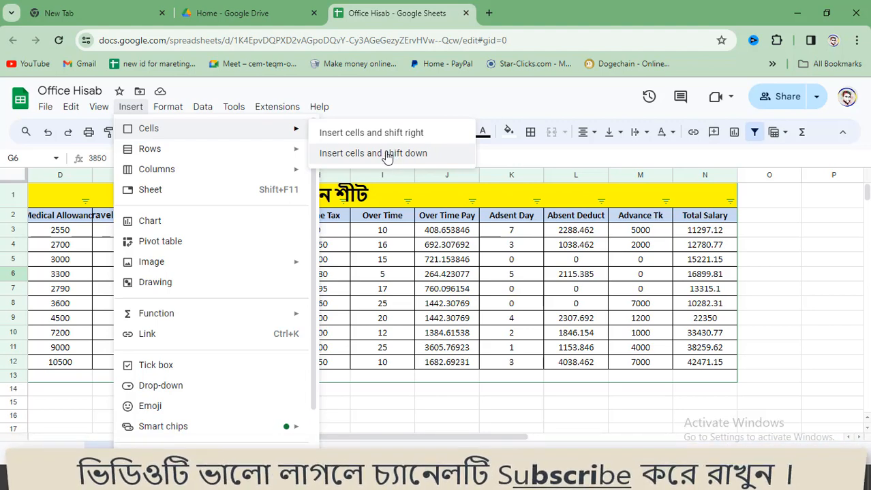
pyautogui.click(346, 292)
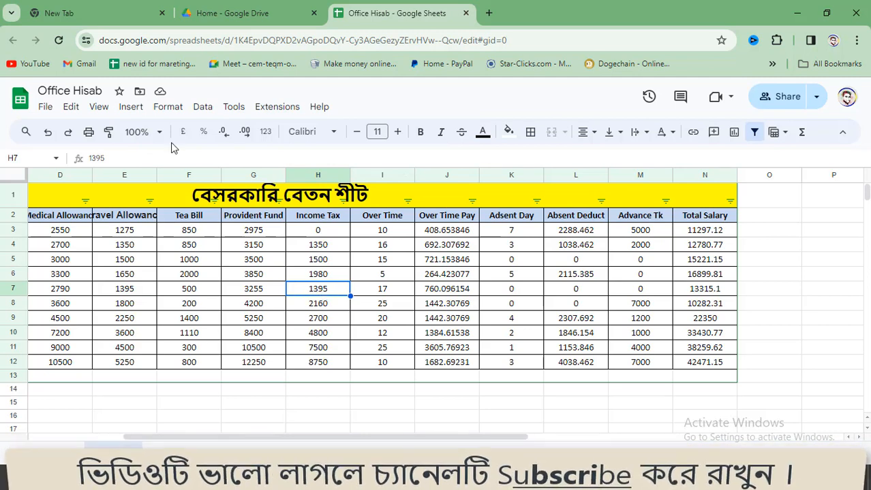
pyautogui.click(123, 110)
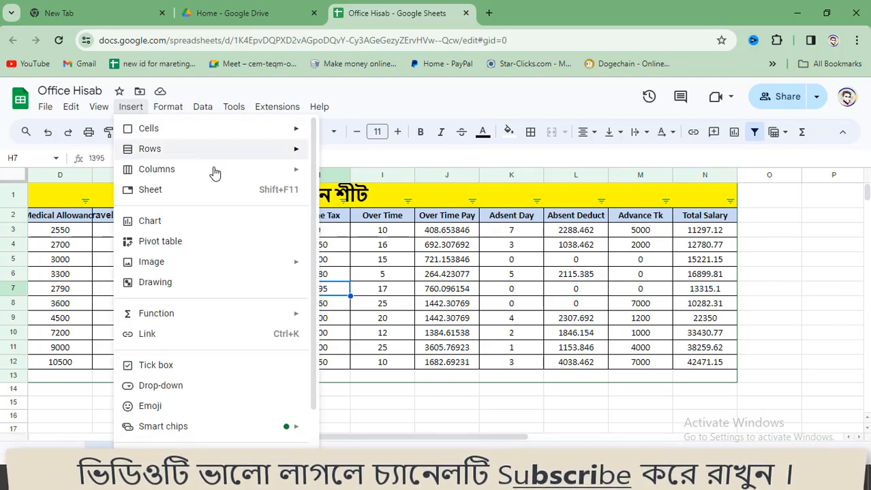
pyautogui.moveTo(283, 132)
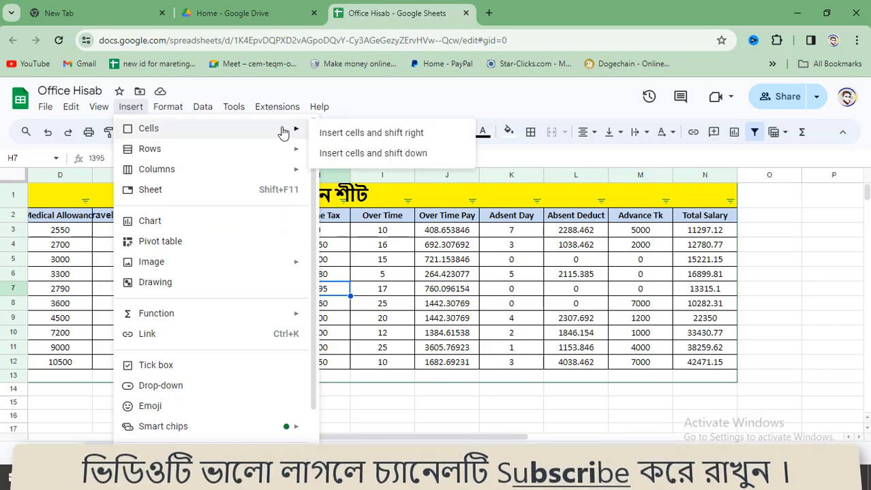
pyautogui.click(359, 156)
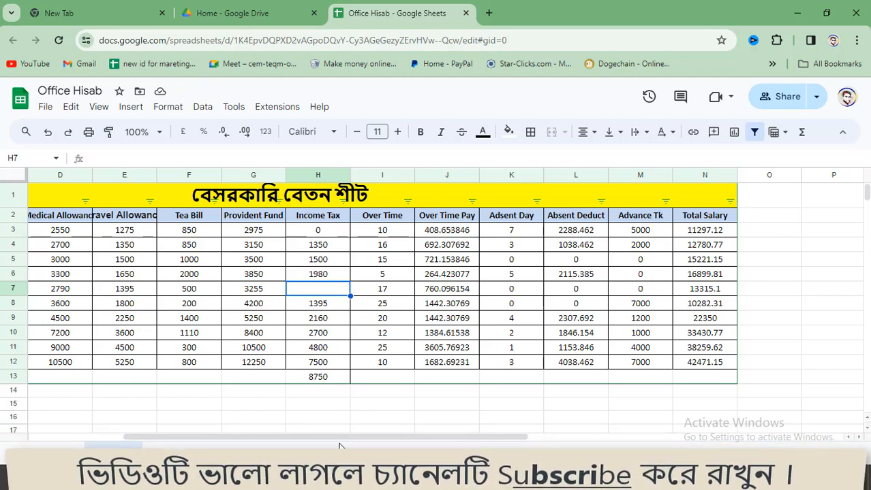
pyautogui.hotkey('ctrl', 'z')
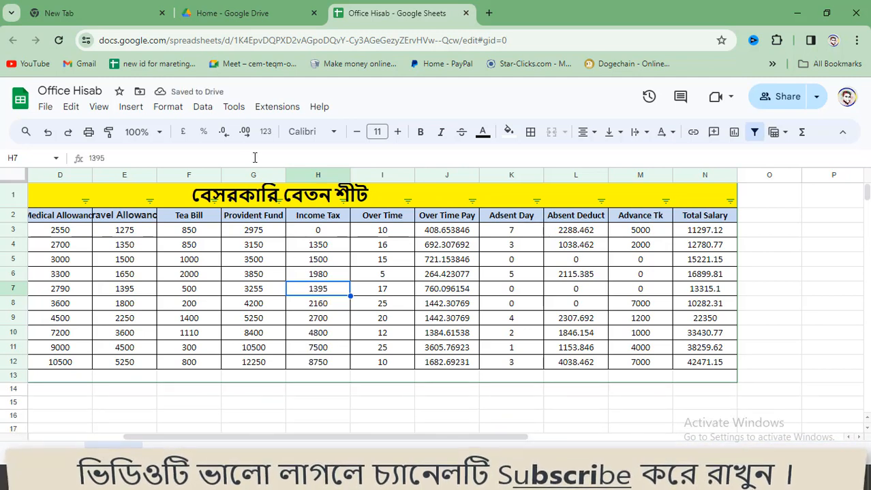
# - Insert one blank row above row 7 of the salary table
pyautogui.click(130, 106)
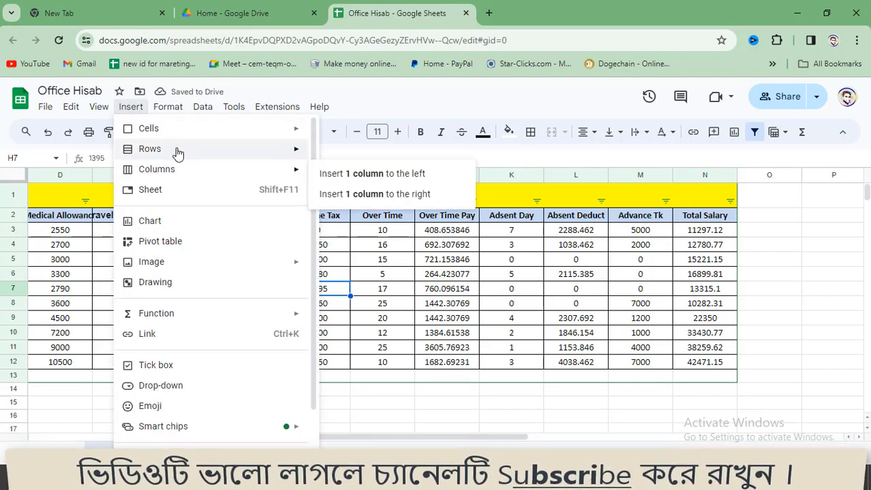
pyautogui.moveTo(179, 150)
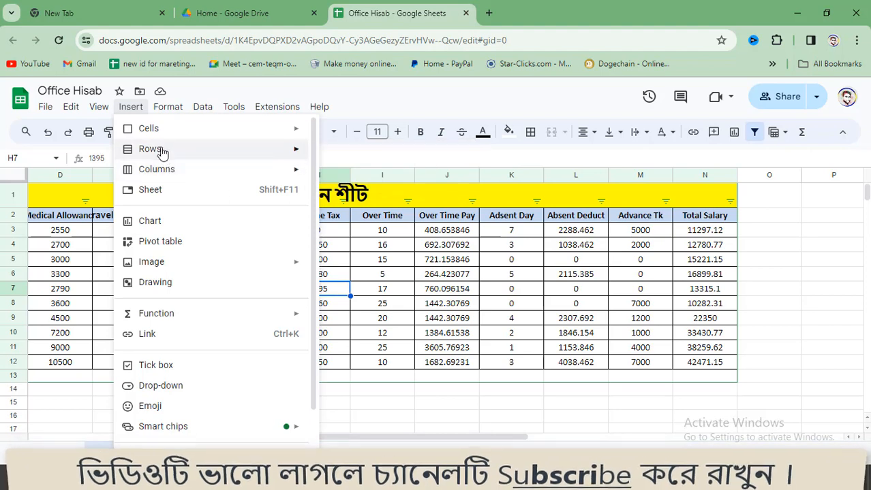
pyautogui.click(362, 154)
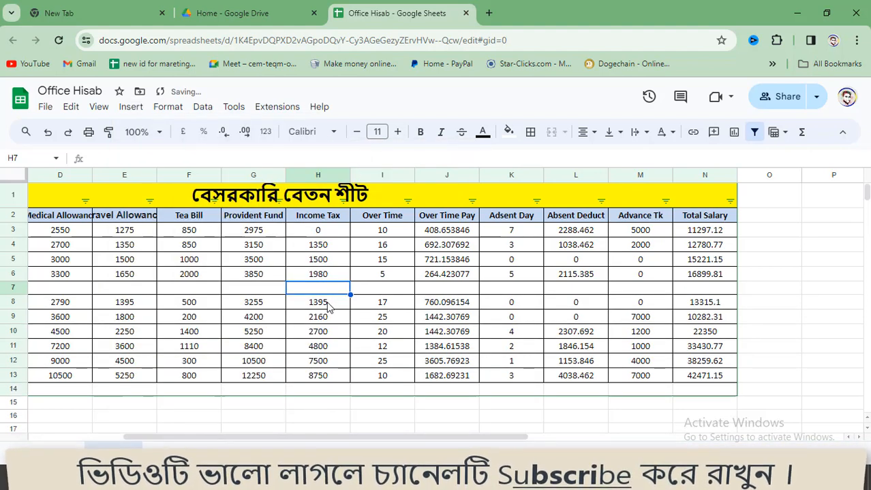
# - Insert one more blank row below the blank row 7
pyautogui.click(128, 108)
pyautogui.moveTo(156, 154)
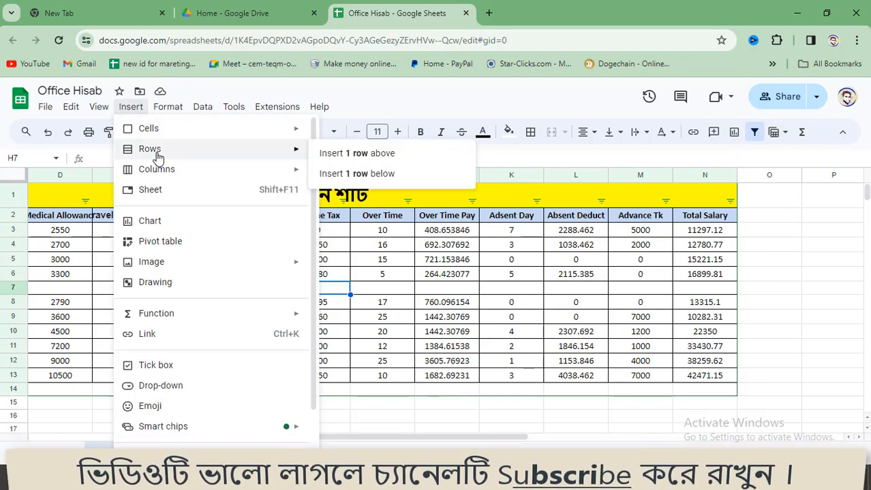
pyautogui.click(353, 175)
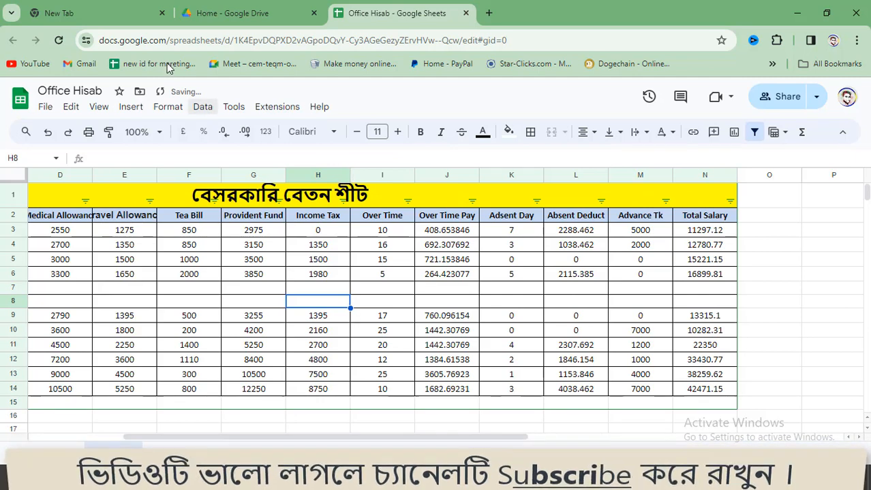
# - Insert a blank column to the left of the Income Tax column, and another to the right of that new column
pyautogui.click(131, 109)
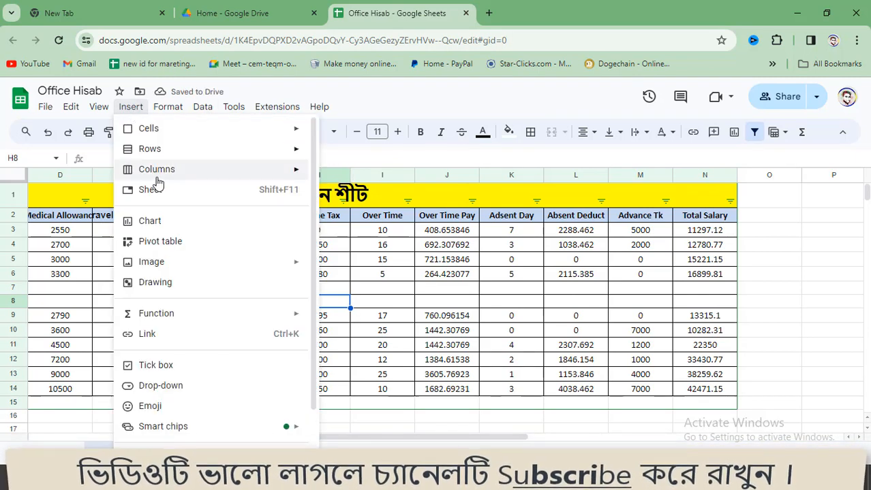
pyautogui.moveTo(158, 175)
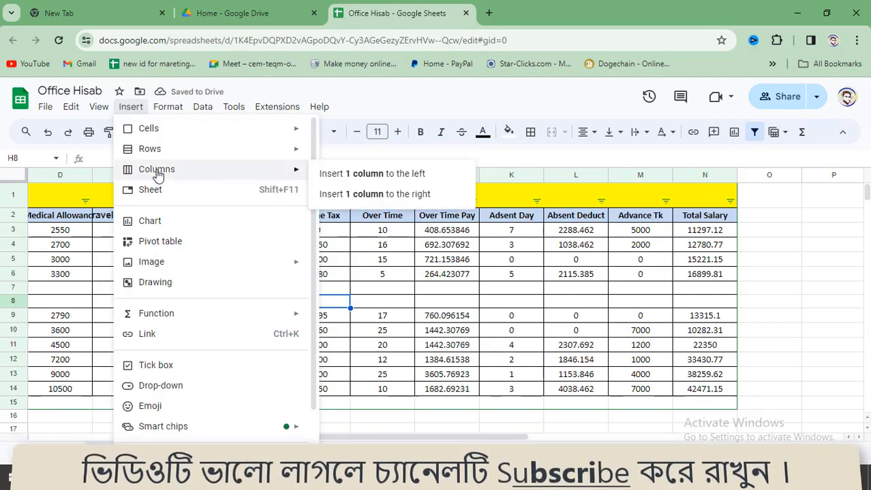
pyautogui.click(359, 175)
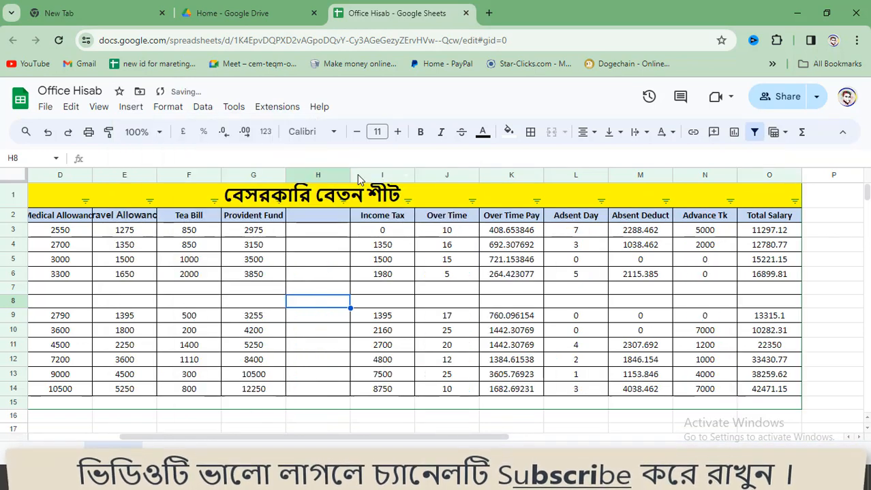
pyautogui.click(129, 113)
pyautogui.moveTo(157, 175)
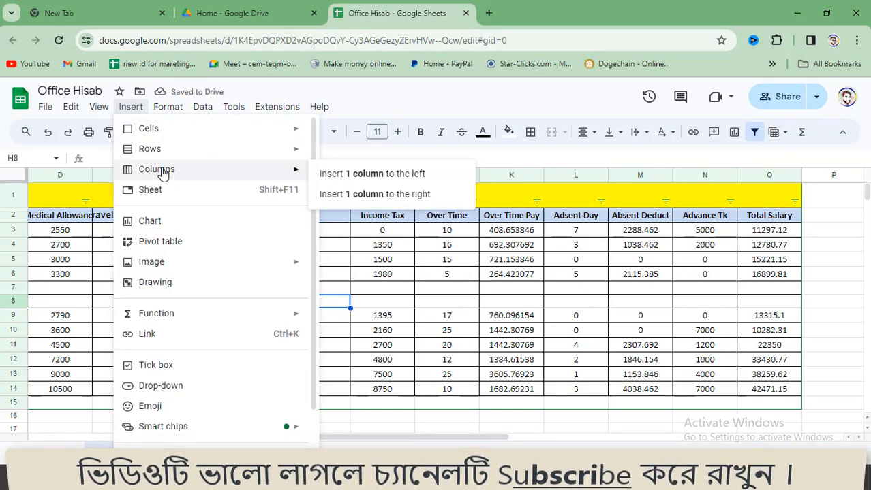
pyautogui.click(375, 195)
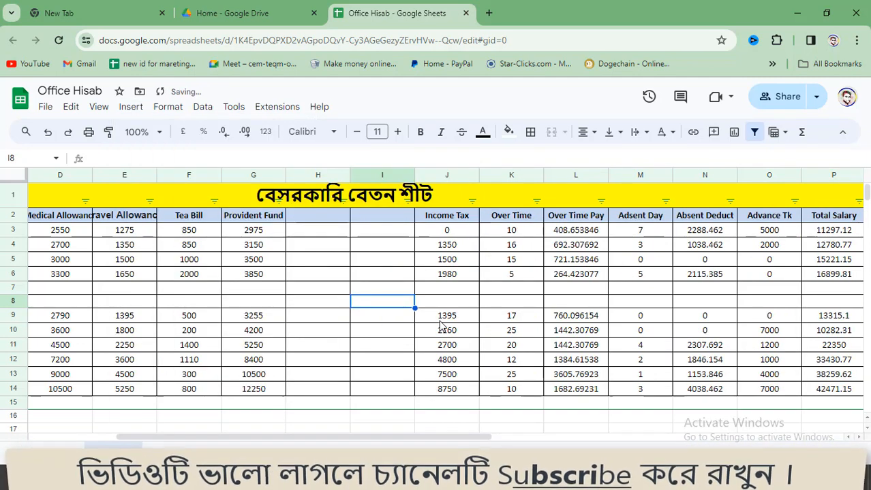
# - Insert a new sheet into the spreadsheet
pyautogui.click(129, 111)
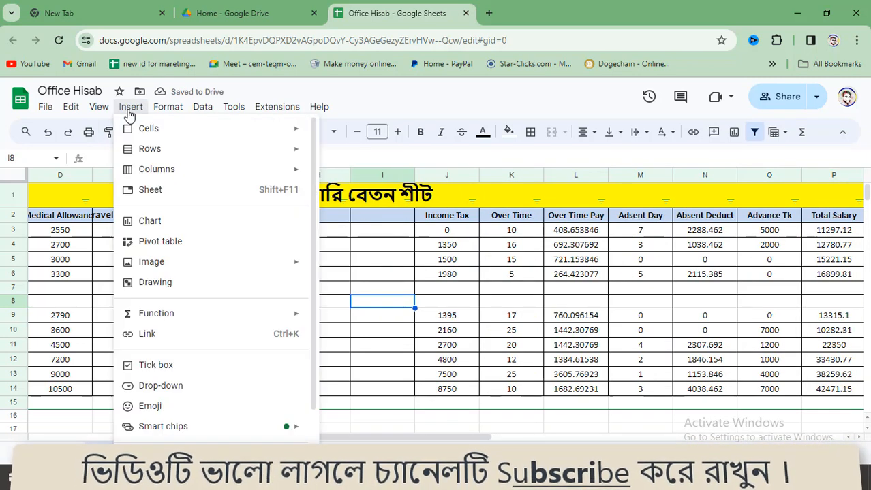
pyautogui.click(150, 190)
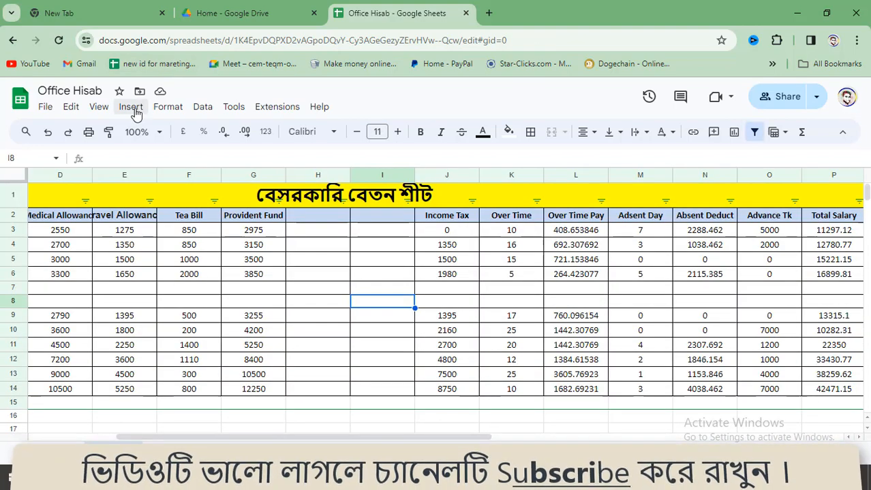
pyautogui.click(131, 107)
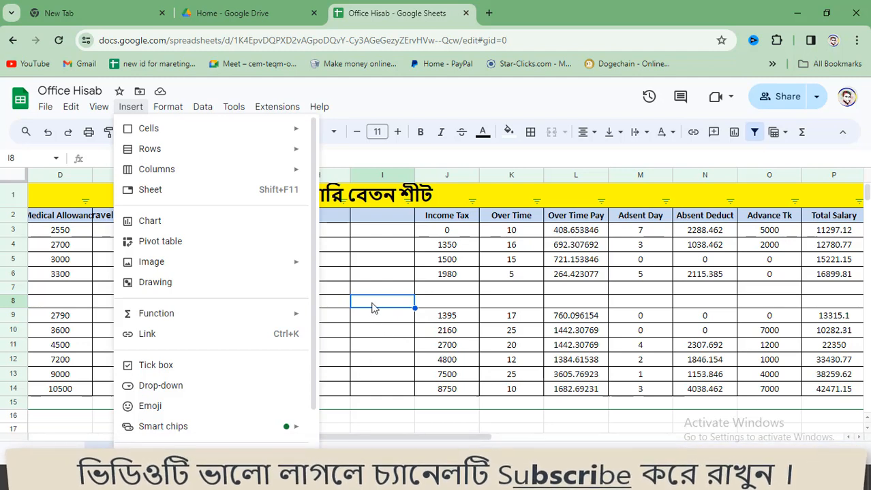
pyautogui.scroll(-1, 205, 361)
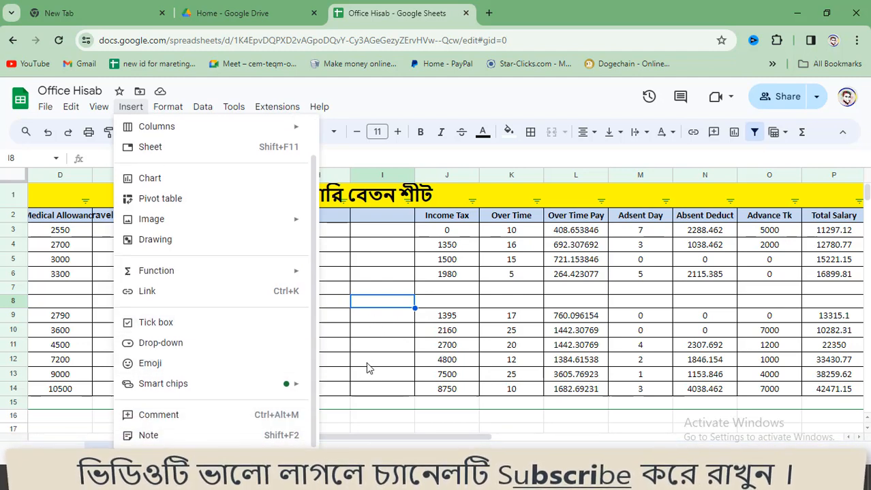
pyautogui.scroll(1, 264, 307)
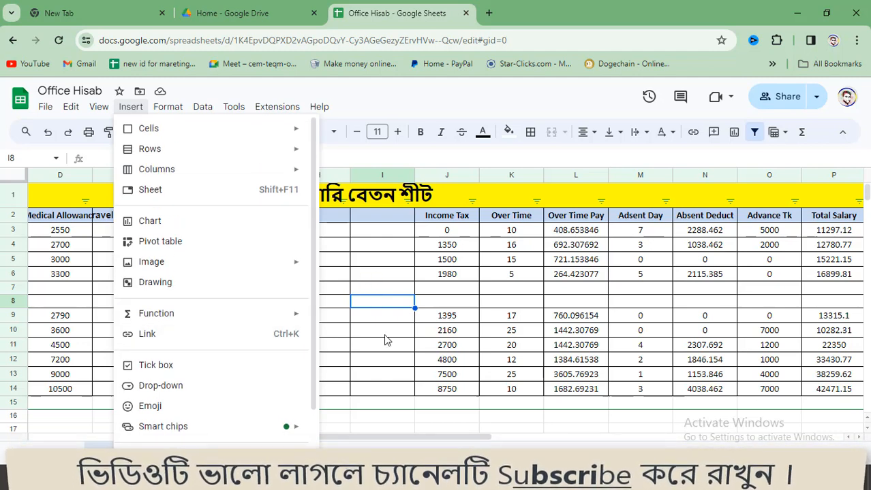
pyautogui.click(386, 345)
# - Delete the two blank columns H and I between Provident Fund and Income Tax
pyautogui.moveTo(324, 263); pyautogui.dragTo(386, 374)
pyautogui.rightClick(345, 290)
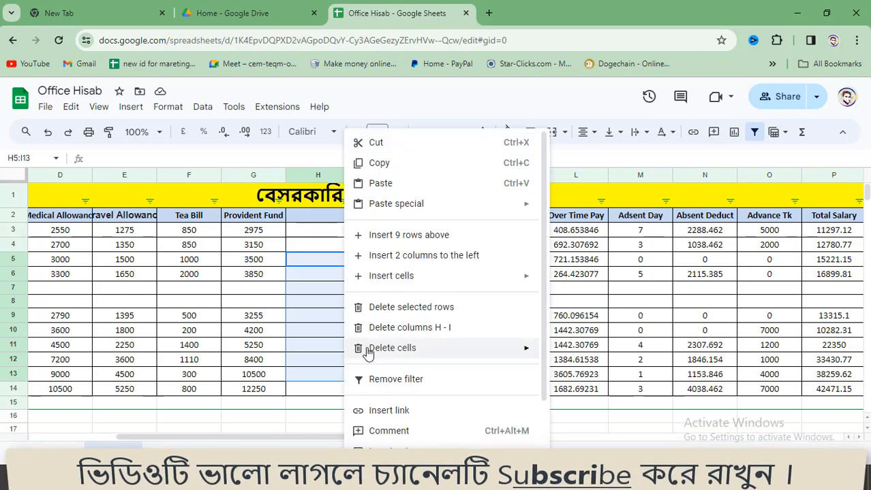
pyautogui.moveTo(386, 357)
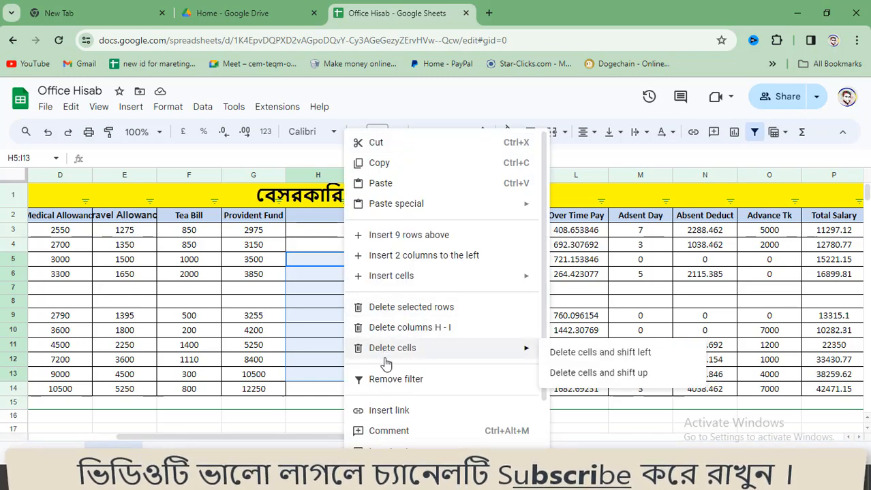
pyautogui.click(406, 329)
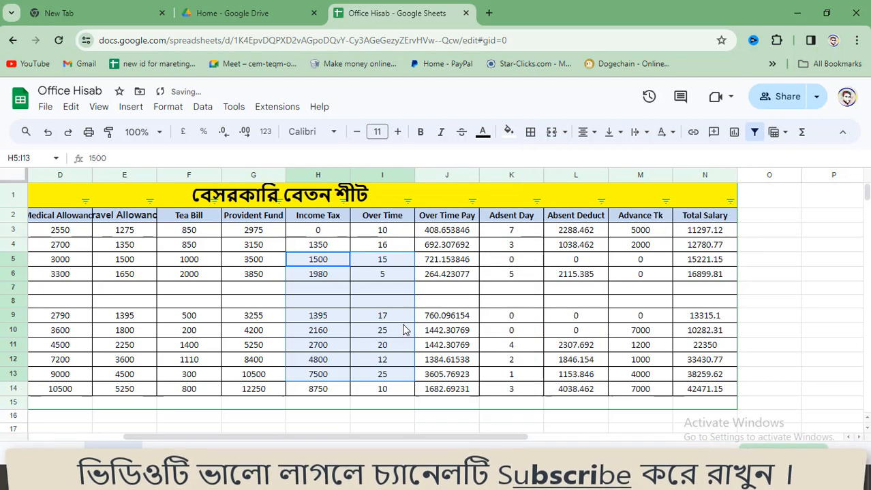
# - Delete the two blank rows 7 and 8 from the salary table
pyautogui.click(247, 289)
pyautogui.moveTo(246, 286); pyautogui.dragTo(250, 300)
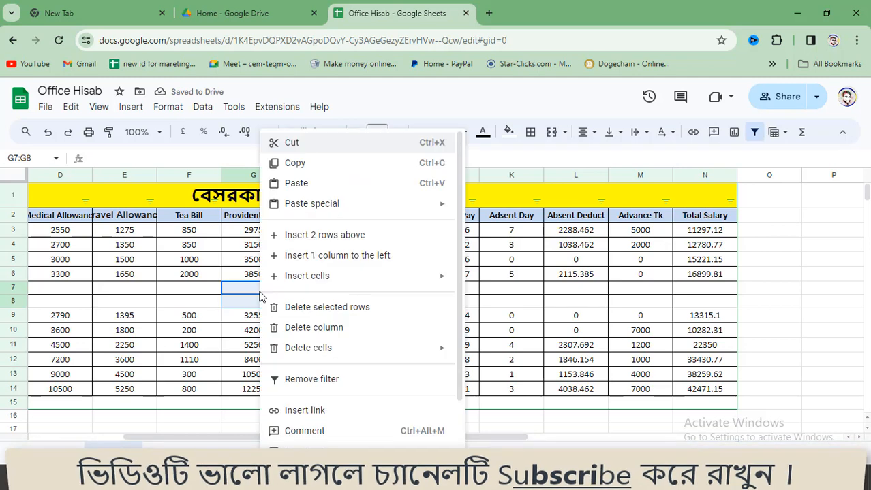
pyautogui.rightClick(262, 306)
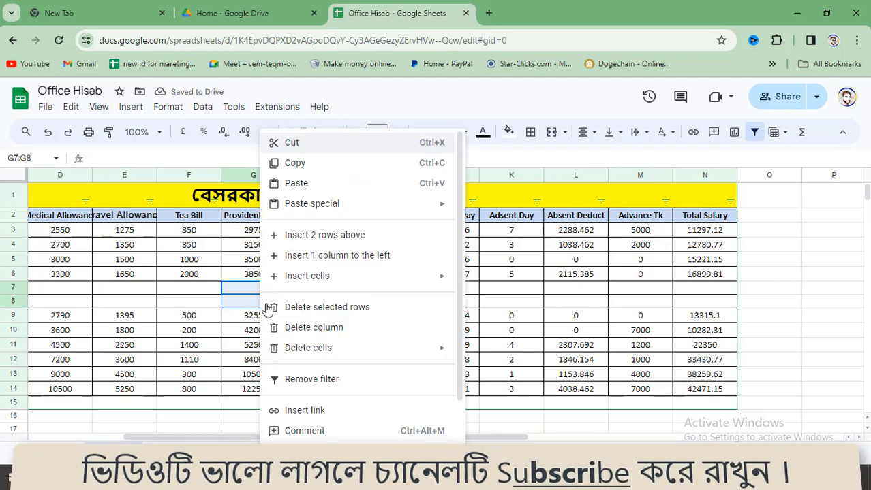
pyautogui.click(323, 309)
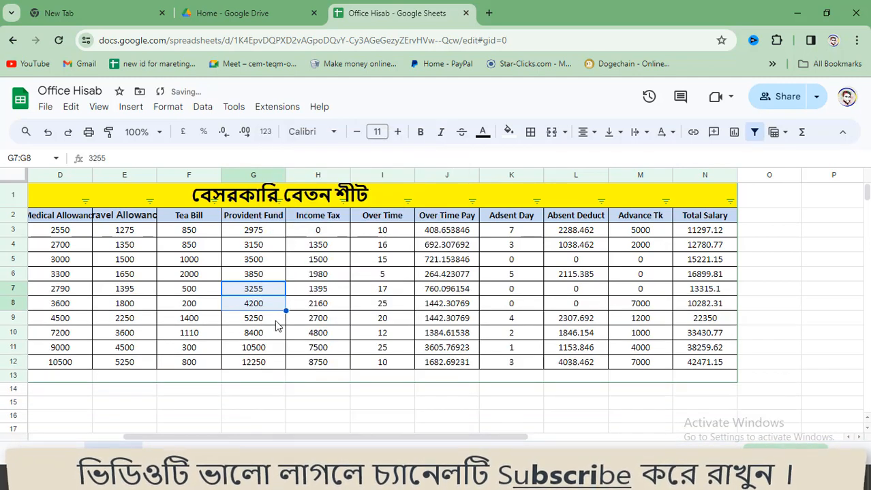
pyautogui.click(249, 338)
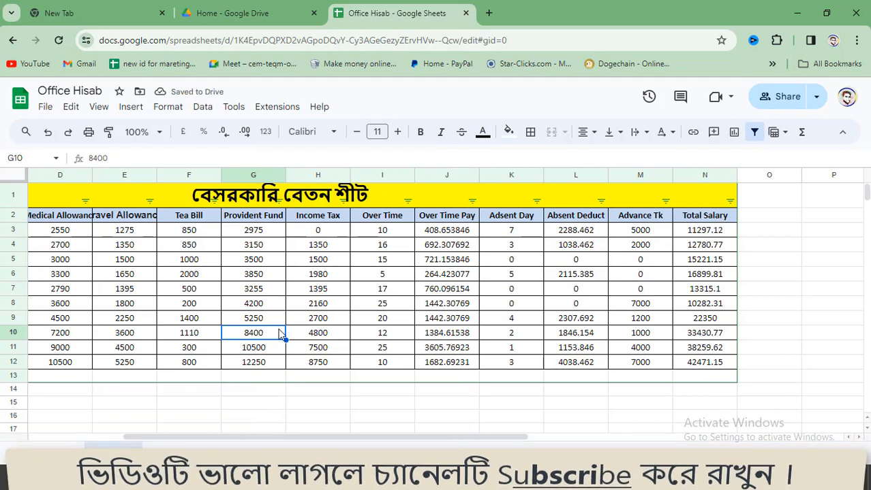
pyautogui.click(129, 109)
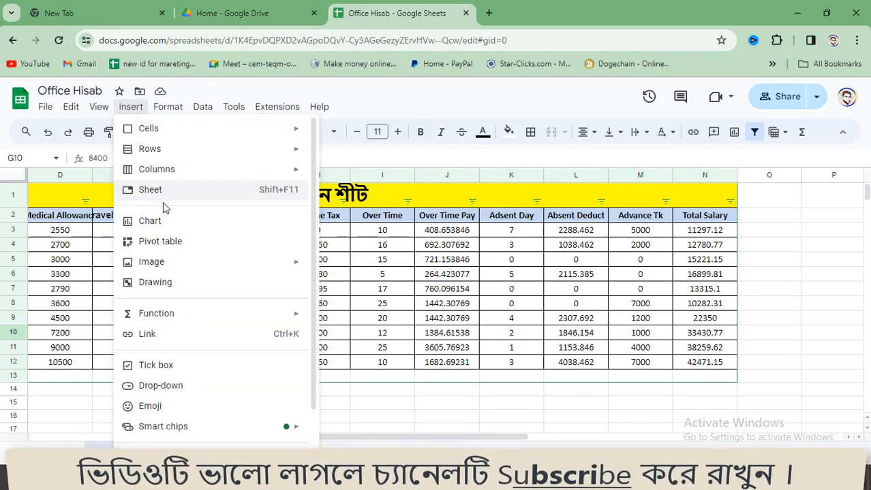
pyautogui.click(446, 303)
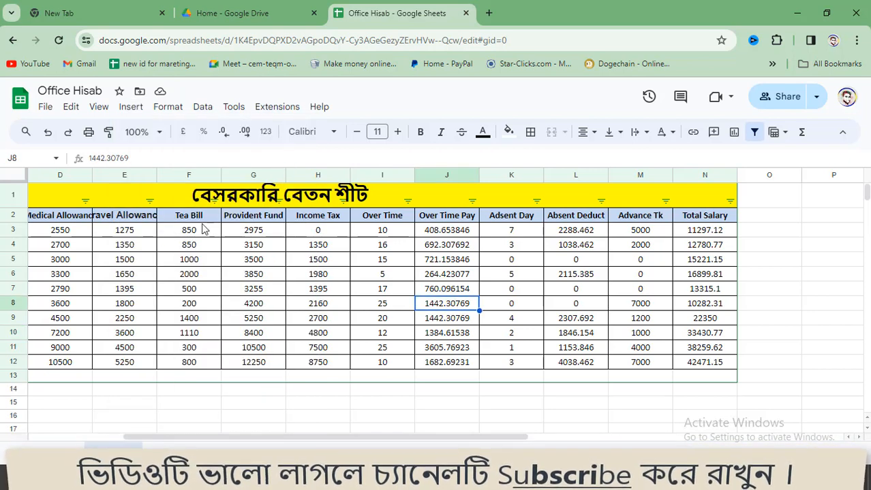
# - Insert a chart from the Name through Tea Bill columns of the salary table, range A2:F12
pyautogui.moveTo(414, 438); pyautogui.dragTo(321, 438)
pyautogui.moveTo(58, 203); pyautogui.dragTo(242, 354)
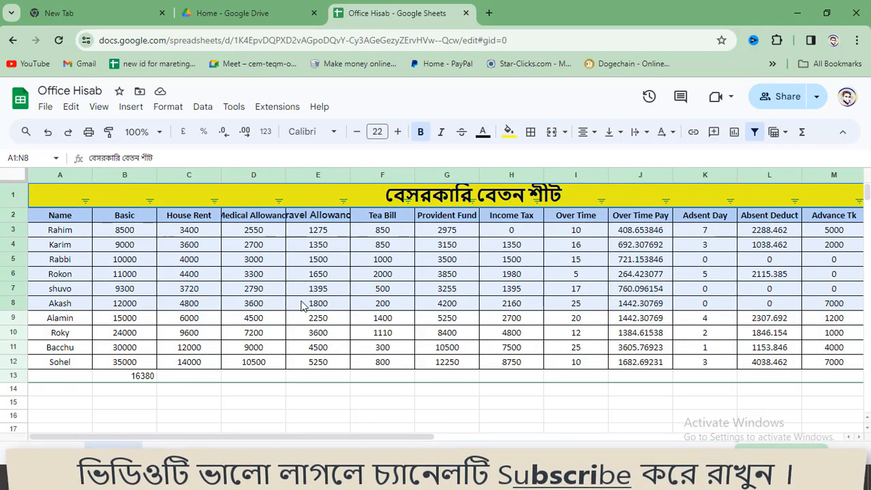
pyautogui.click(346, 351)
pyautogui.moveTo(59, 216); pyautogui.dragTo(382, 366)
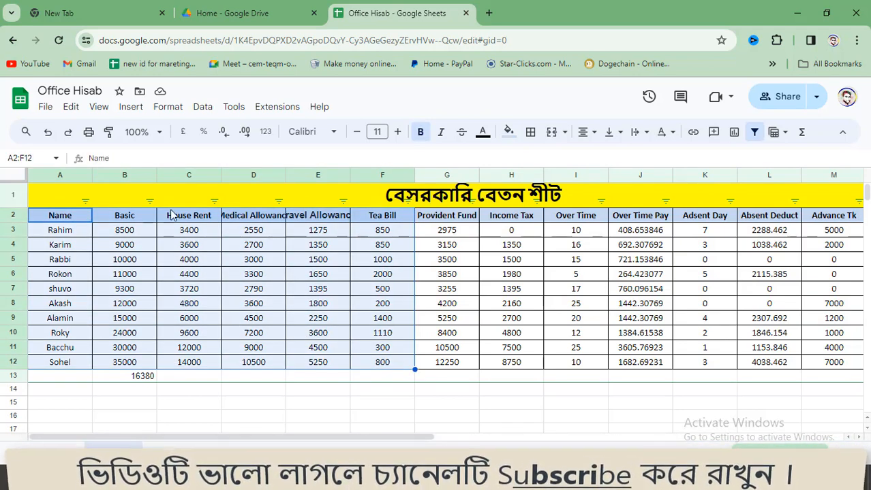
pyautogui.click(130, 106)
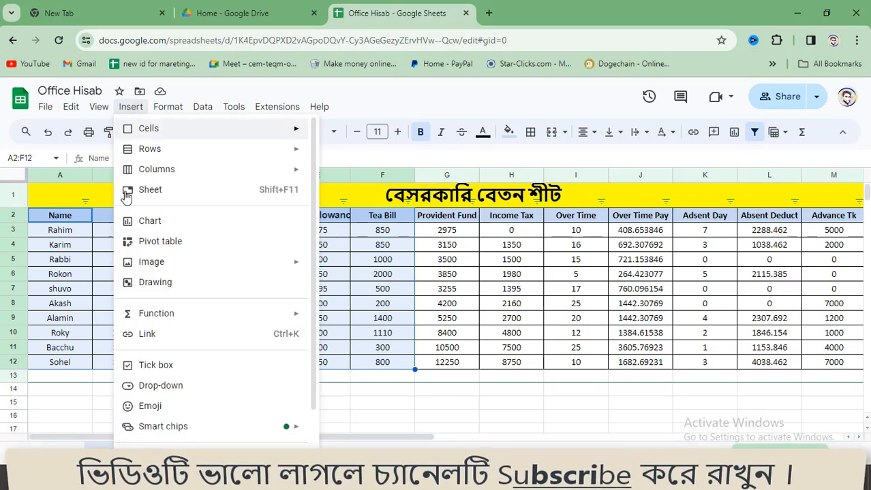
pyautogui.click(158, 228)
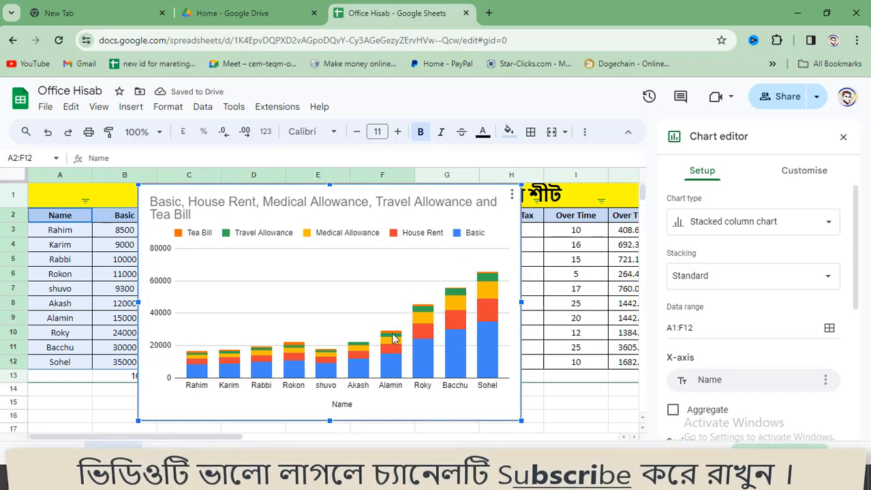
# - Move the chart slightly lower over the table and choose Standard stacking for it
pyautogui.moveTo(374, 193)
pyautogui.mouseDown()
pyautogui.moveTo(362, 244)
pyautogui.moveTo(377, 237)
pyautogui.moveTo(342, 265)
pyautogui.moveTo(350, 274)
pyautogui.moveTo(362, 203)
pyautogui.mouseUp()
pyautogui.scroll(-3, 359, 257)
pyautogui.scroll(5, 343, 243)
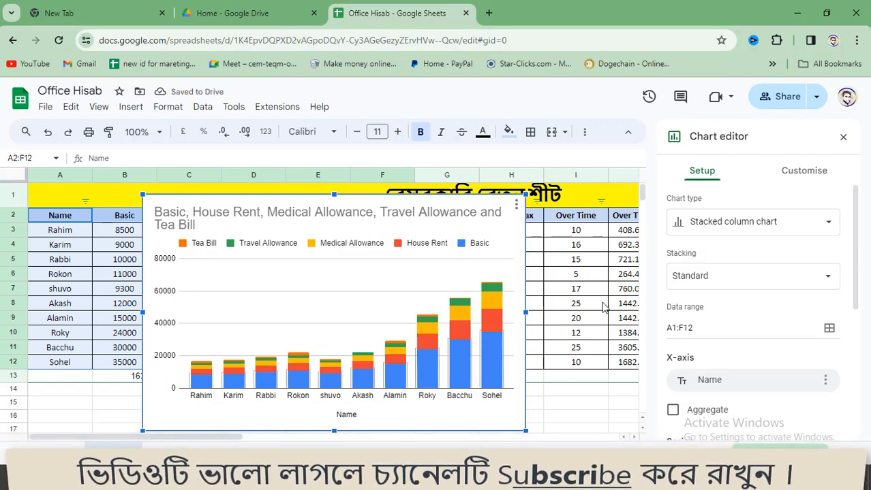
pyautogui.click(826, 279)
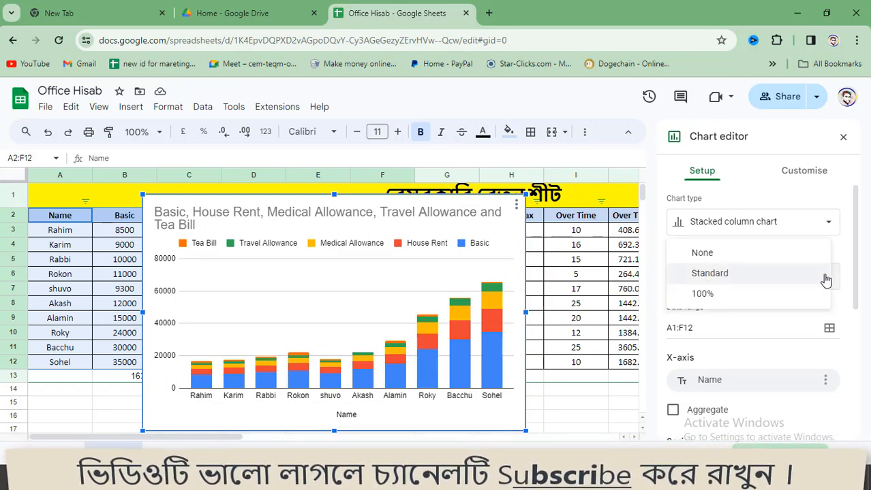
pyautogui.click(720, 279)
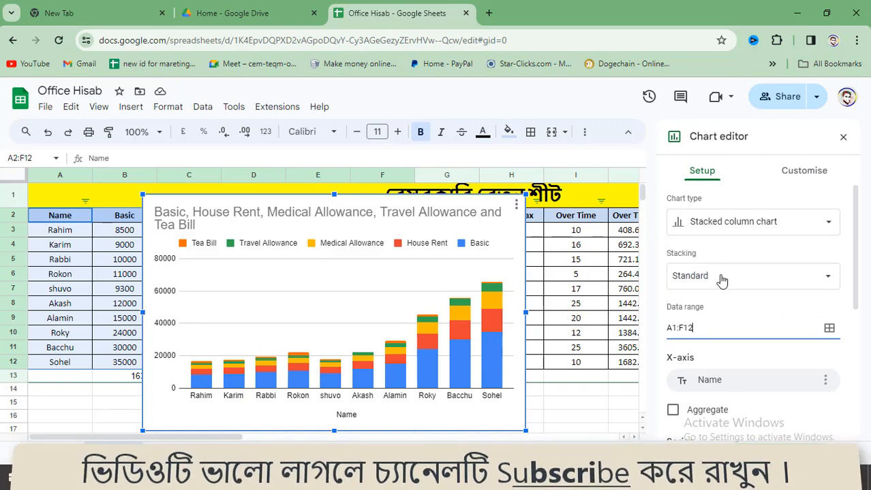
# - Change the chart type to 100% stacked column chart
pyautogui.click(829, 225)
pyautogui.scroll(-5, 768, 321)
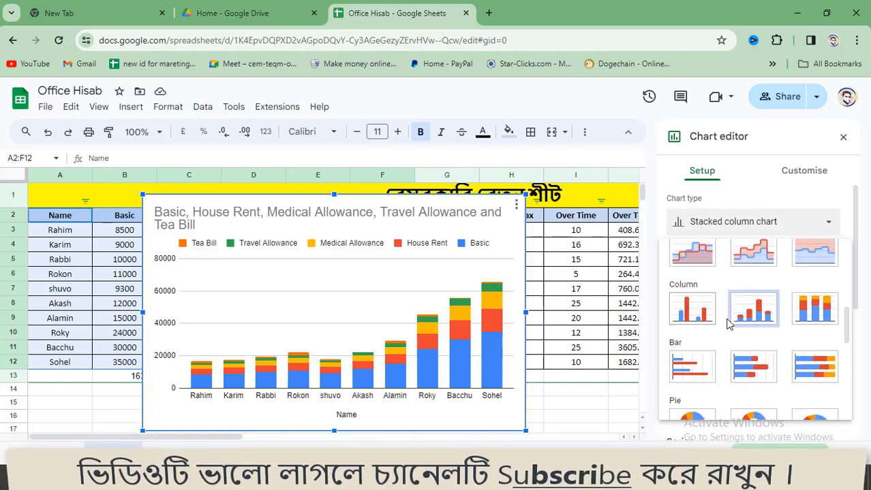
pyautogui.scroll(2, 770, 360)
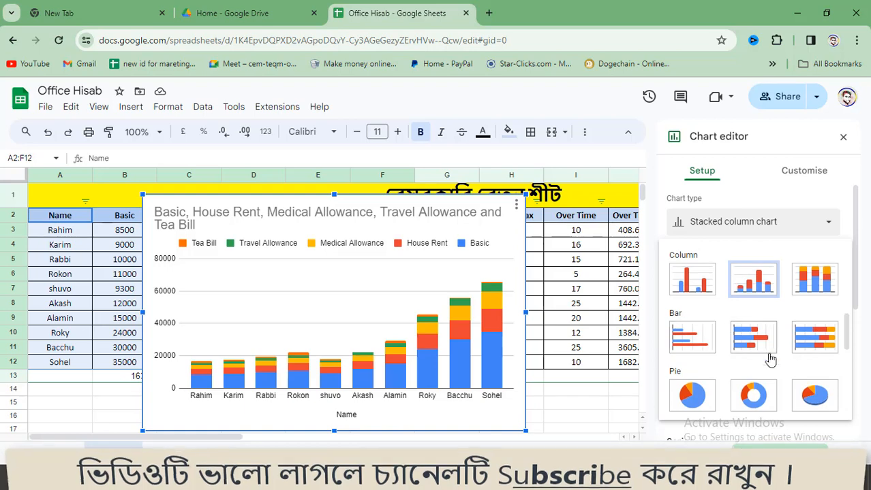
pyautogui.click(807, 286)
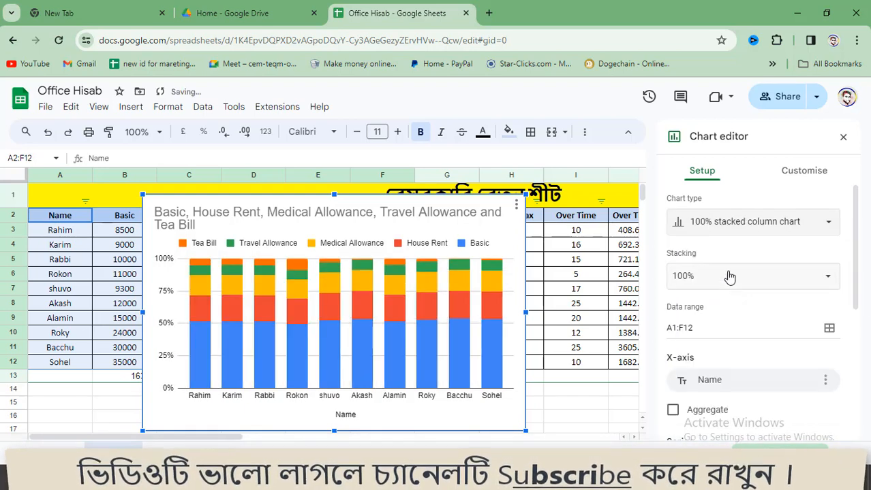
# - Change the chart type to doughnut chart
pyautogui.click(811, 226)
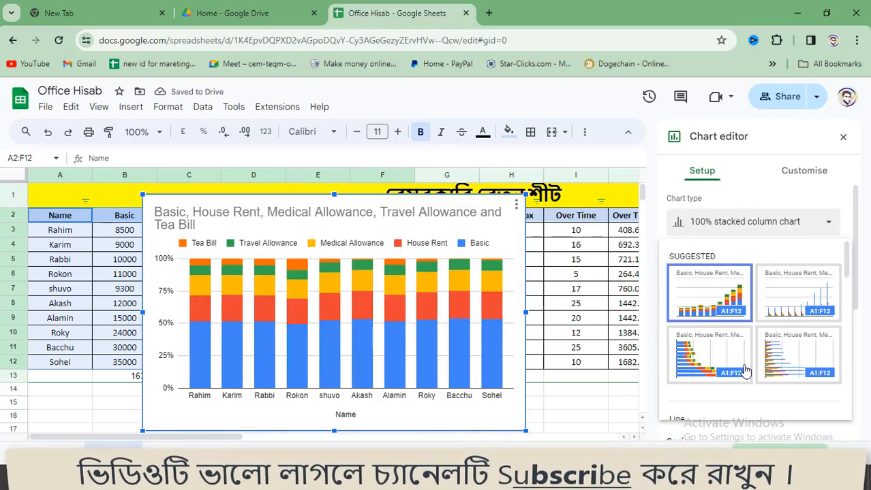
pyautogui.scroll(-3, 720, 351)
pyautogui.scroll(-2, 720, 351)
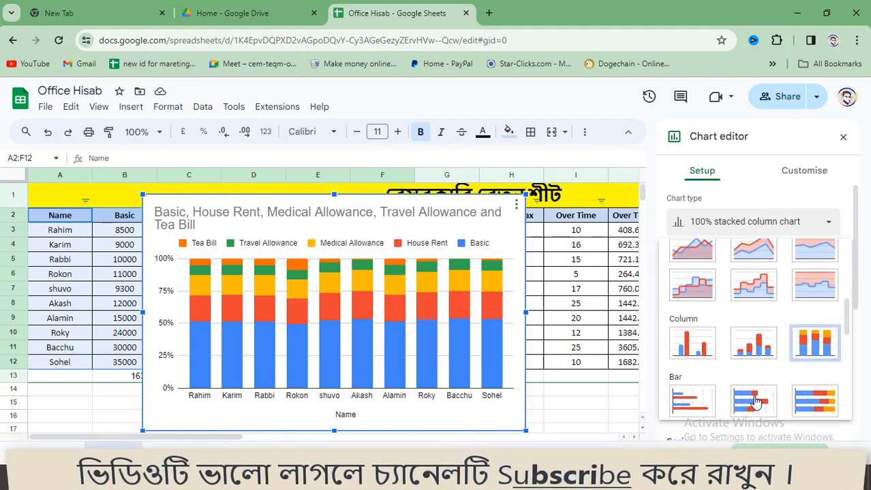
pyautogui.scroll(-2, 755, 402)
pyautogui.click(754, 333)
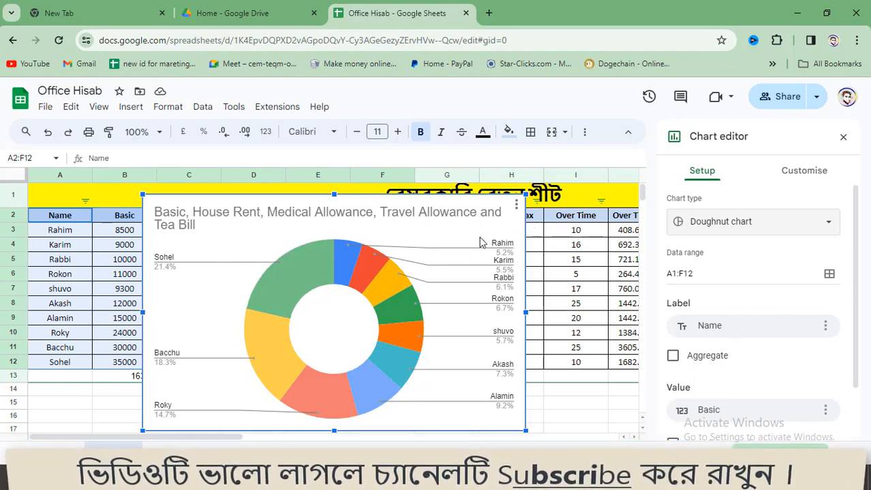
# - Delete the doughnut chart from the sheet and select the empty cell D15 below the table
pyautogui.click(519, 206)
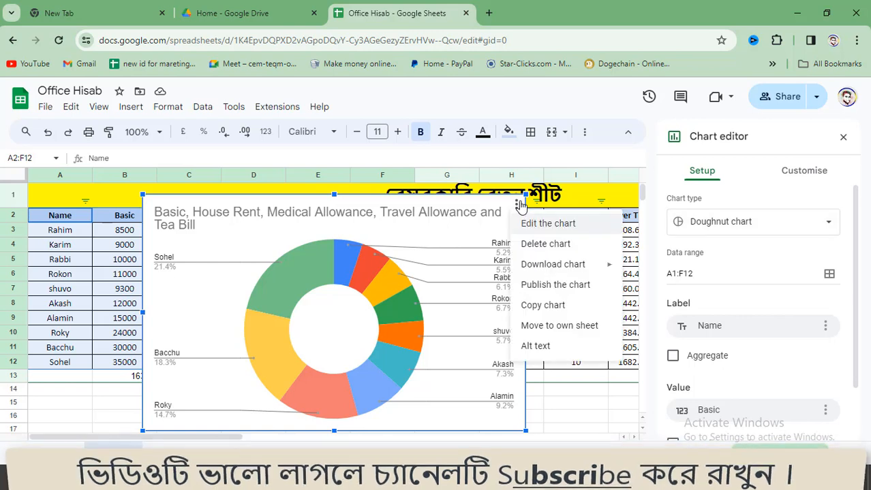
pyautogui.click(535, 244)
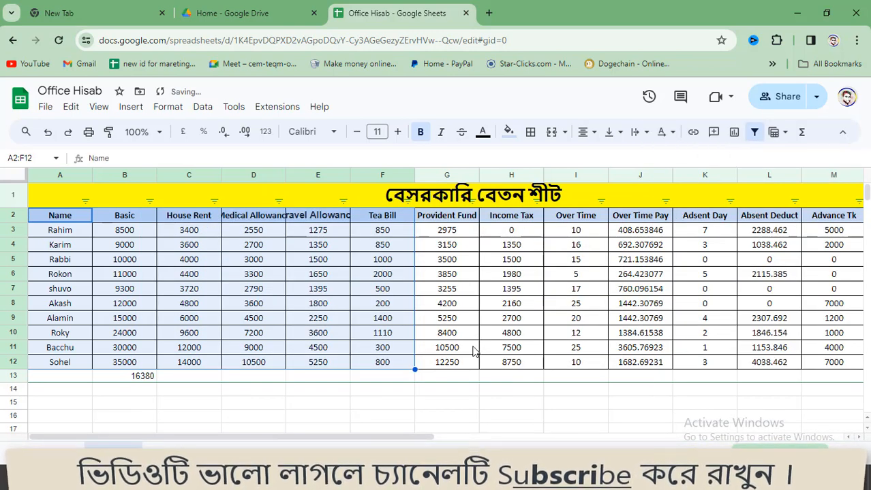
pyautogui.click(257, 403)
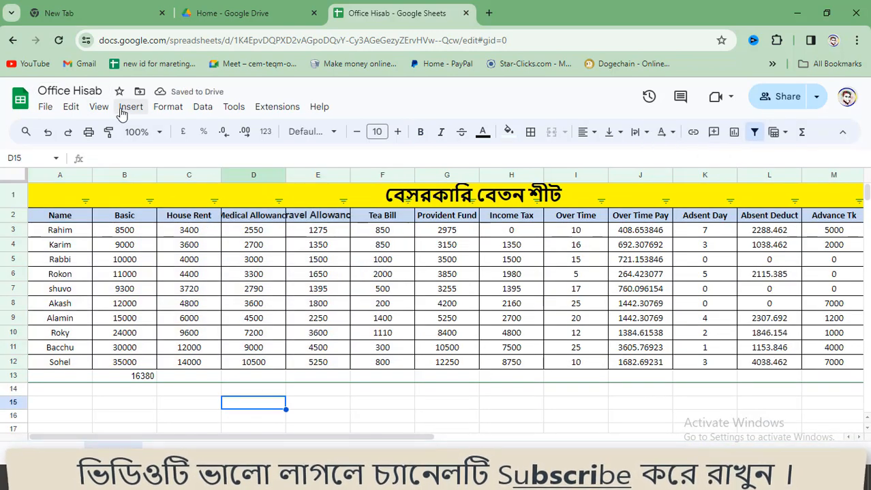
# - Insert the portrait photo from the Documents folder as an in-cell image in F14, below the salary table
pyautogui.click(127, 108)
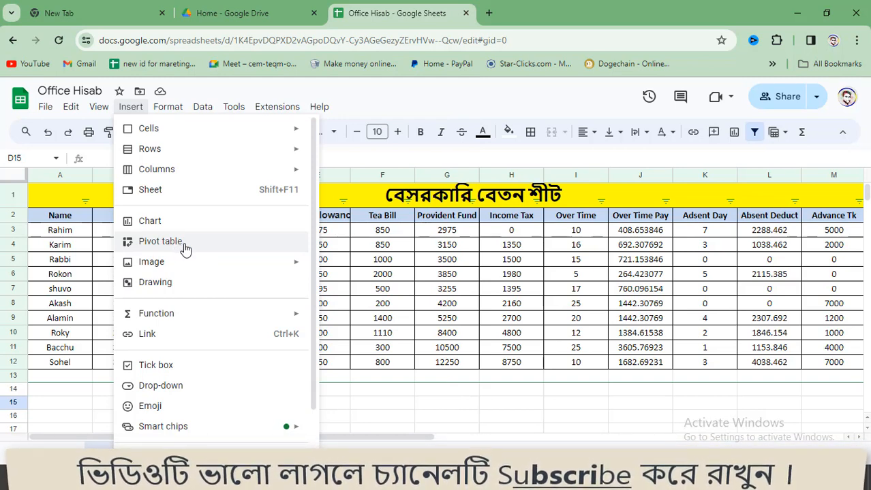
pyautogui.moveTo(166, 270)
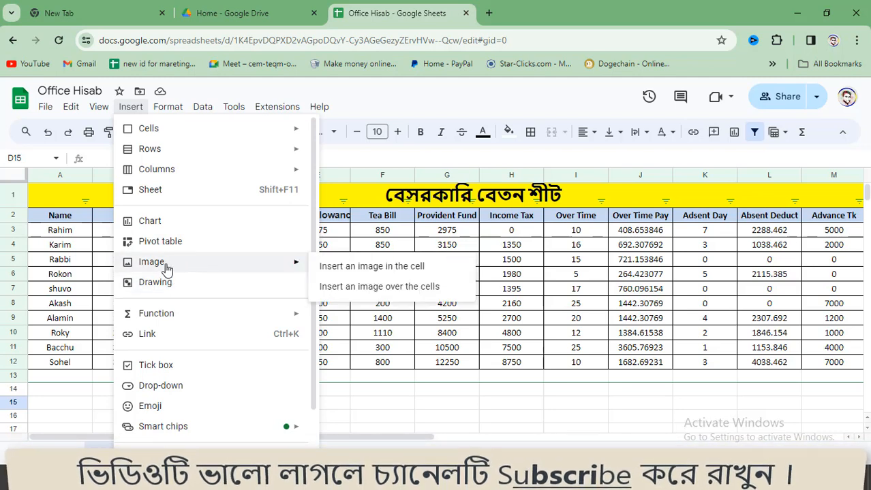
pyautogui.click(385, 389)
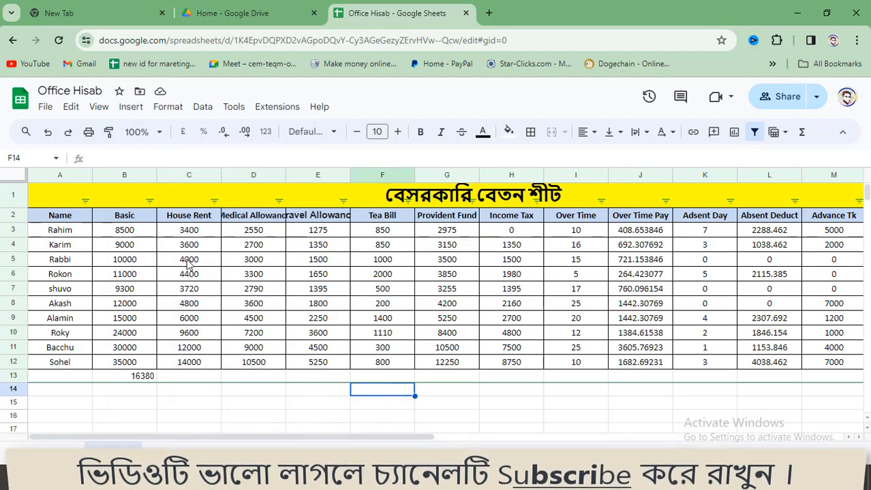
pyautogui.click(130, 107)
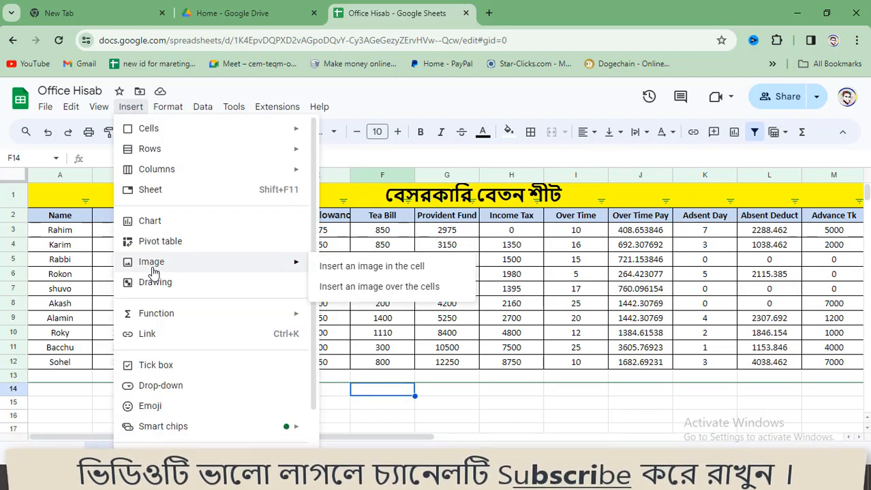
pyautogui.click(385, 268)
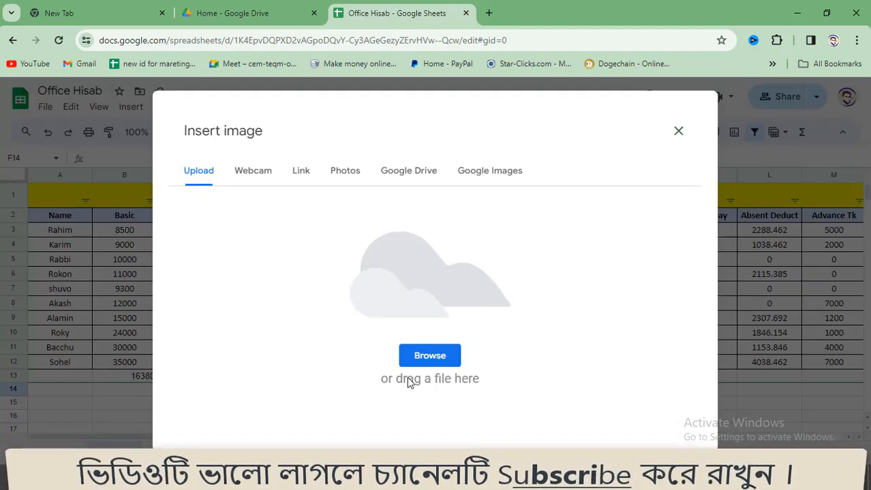
pyautogui.click(425, 354)
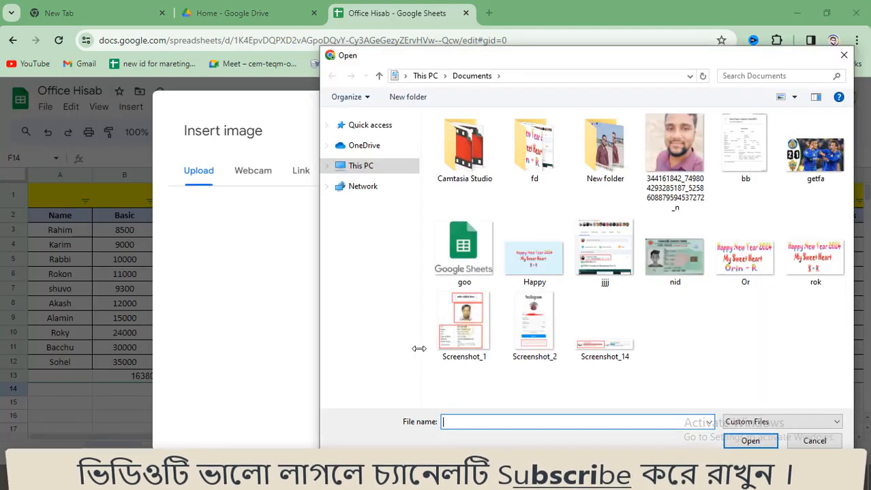
pyautogui.click(695, 178)
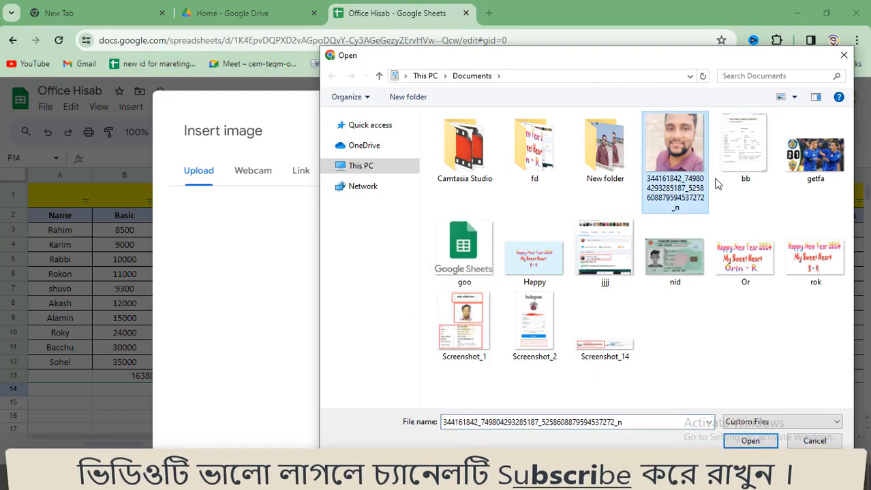
pyautogui.click(749, 441)
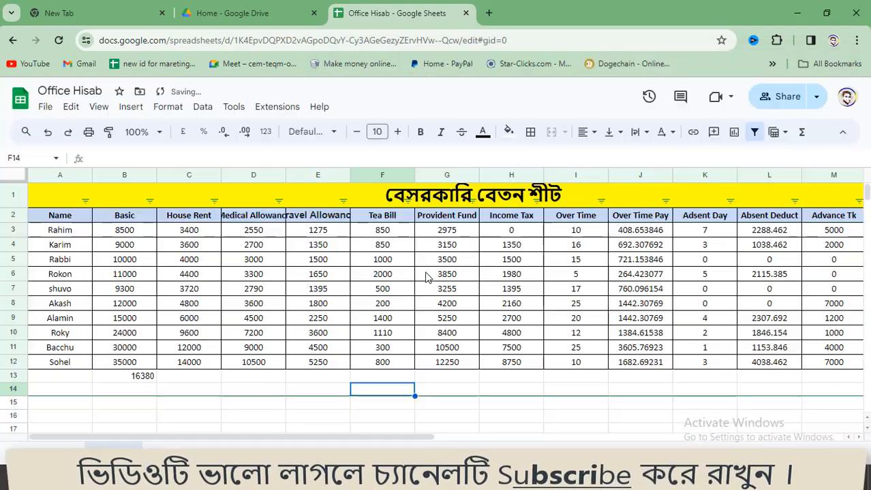
pyautogui.click(369, 403)
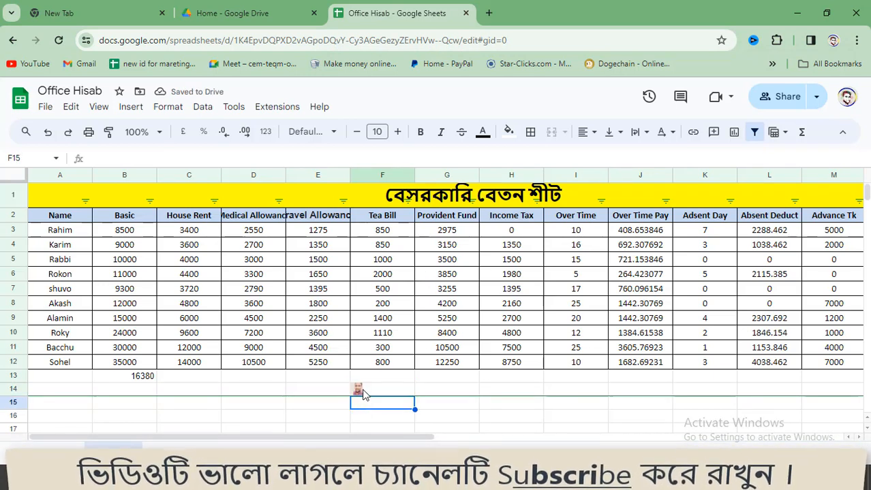
# - Fill the in-cell image from F14 down through F16 and deselect the range
pyautogui.click(363, 393)
pyautogui.moveTo(414, 396); pyautogui.dragTo(416, 415)
pyautogui.scroll(-2, 383, 399)
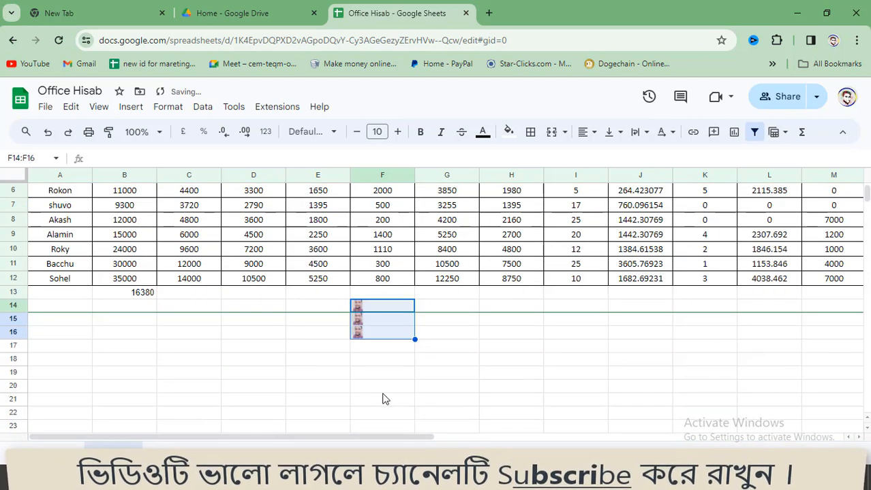
pyautogui.click(400, 359)
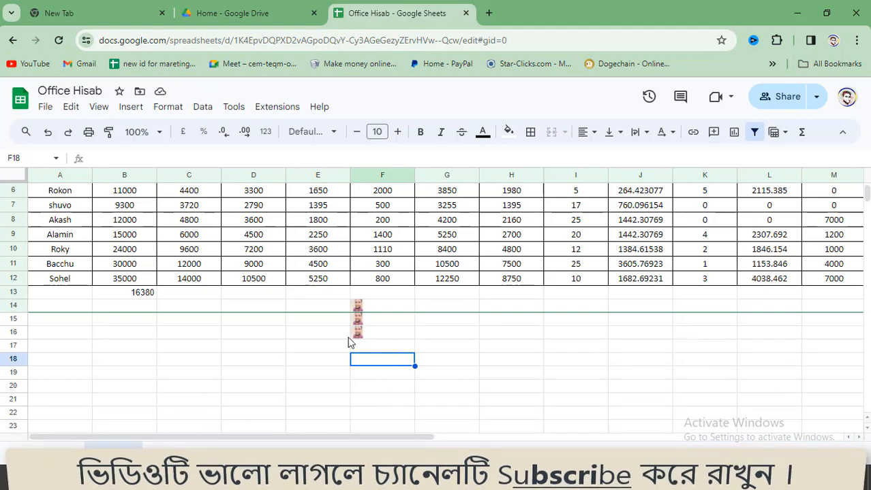
pyautogui.click(132, 107)
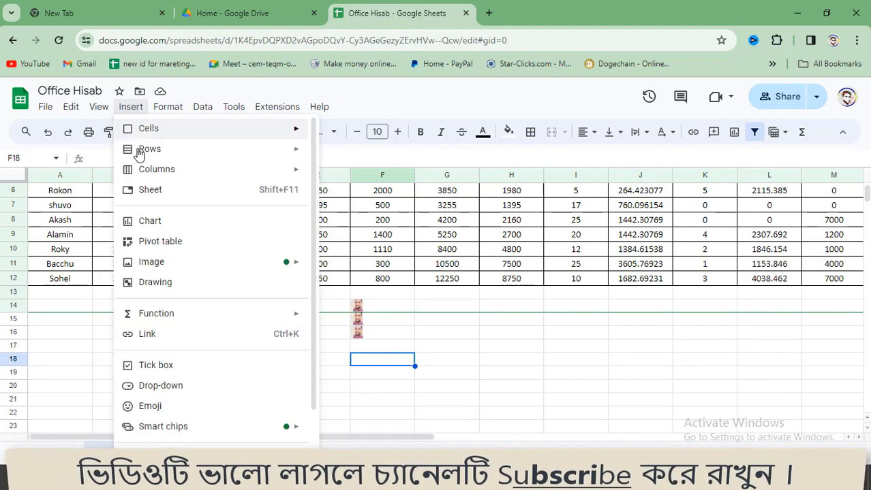
pyautogui.moveTo(148, 268)
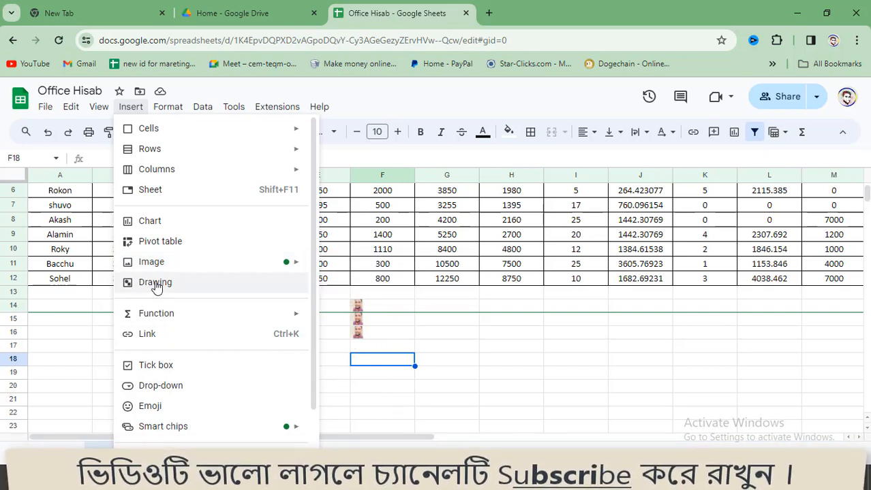
pyautogui.click(408, 412)
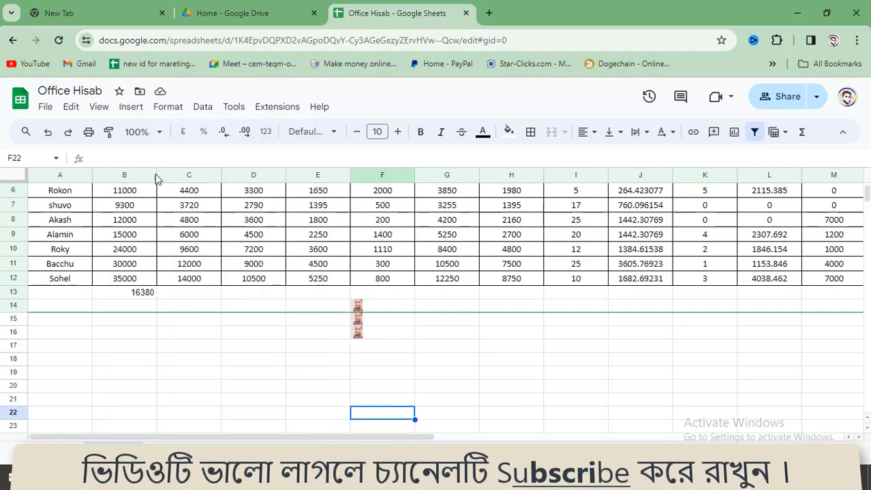
# - Insert a drawing made of four straight lines crossing near its centre, with cell D17 selected
pyautogui.click(234, 347)
pyautogui.click(130, 106)
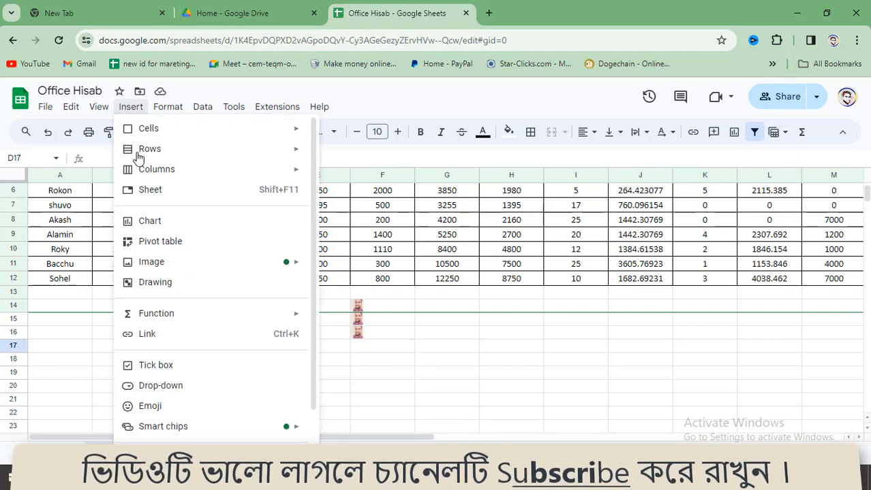
pyautogui.click(149, 283)
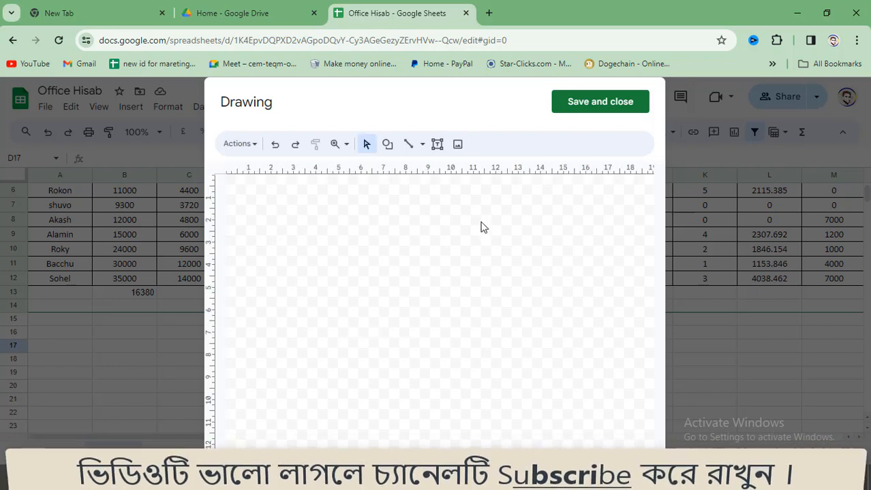
pyautogui.click(404, 143)
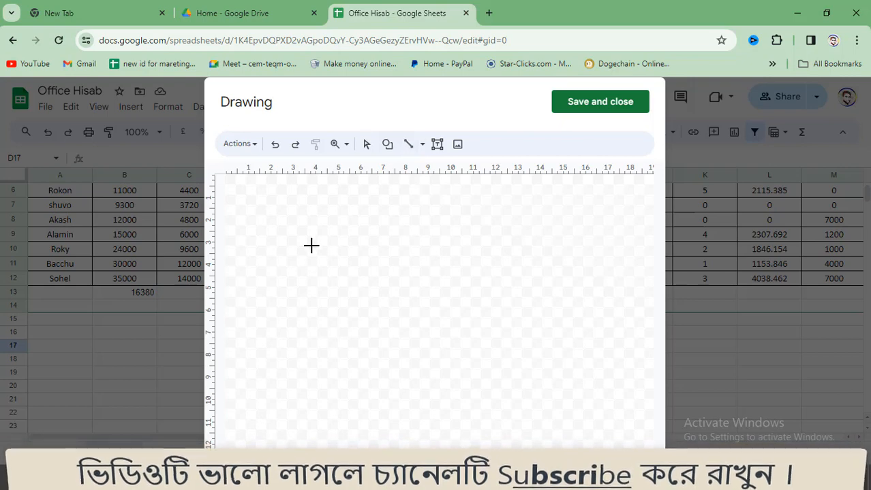
pyautogui.moveTo(313, 242); pyautogui.dragTo(493, 316)
pyautogui.moveTo(469, 234); pyautogui.dragTo(336, 343)
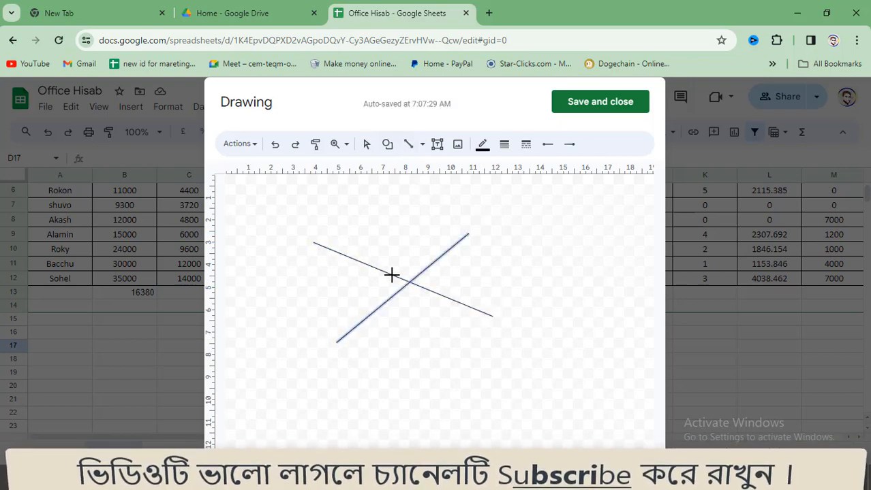
pyautogui.moveTo(398, 247); pyautogui.dragTo(401, 387)
pyautogui.moveTo(300, 276); pyautogui.dragTo(510, 277)
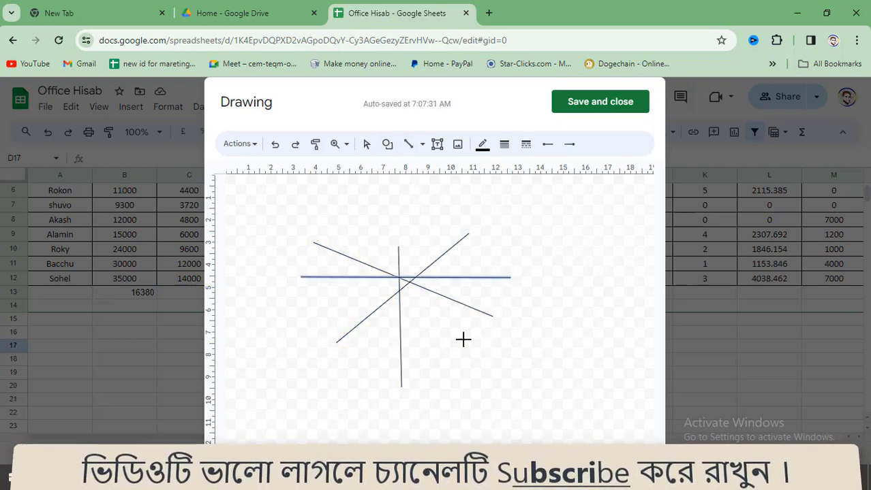
pyautogui.click(594, 103)
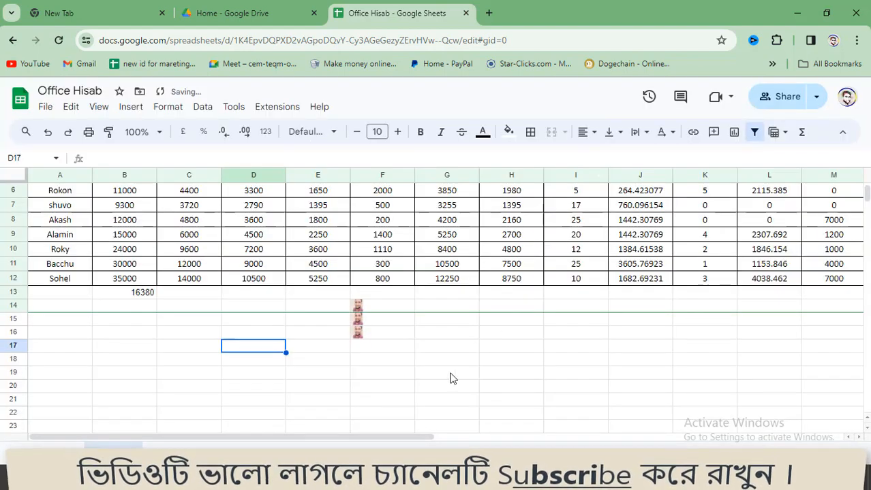
# - Delete the crossed-lines drawing from the area below the salary table
pyautogui.scroll(-2, 353, 320)
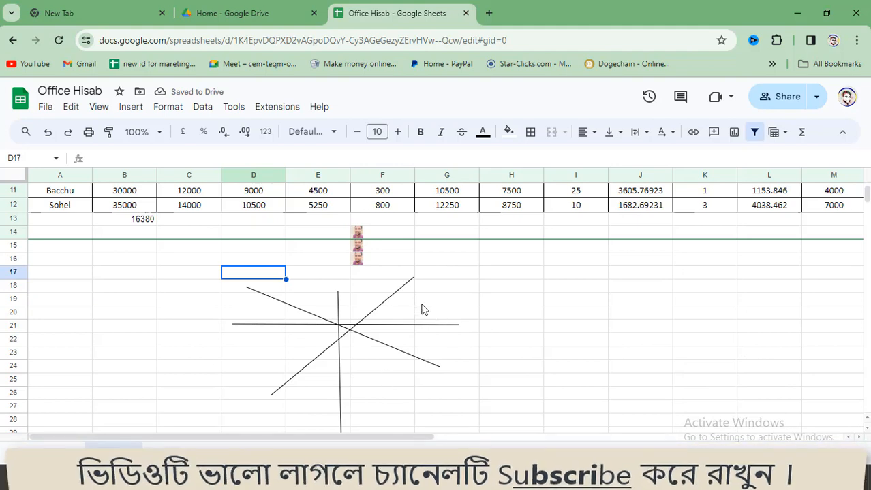
pyautogui.moveTo(488, 340); pyautogui.dragTo(500, 326)
pyautogui.moveTo(265, 272); pyautogui.dragTo(466, 441)
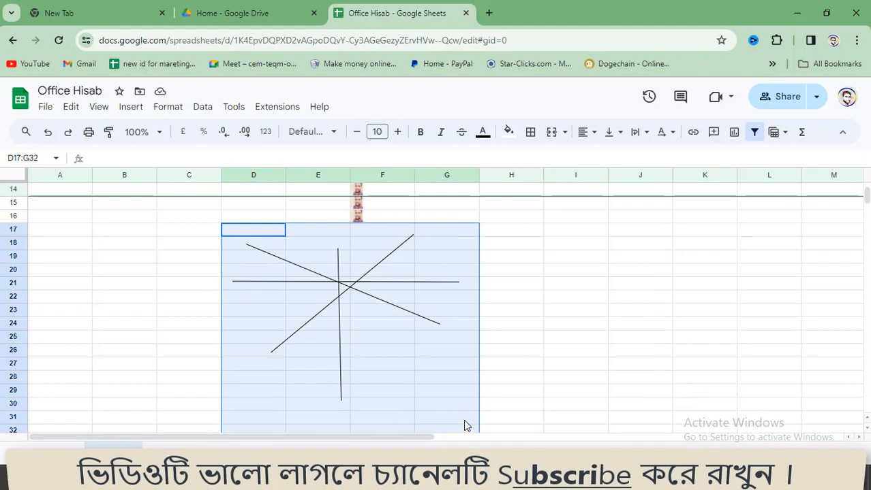
pyautogui.press('Delete')
pyautogui.click(508, 351)
pyautogui.click(332, 280)
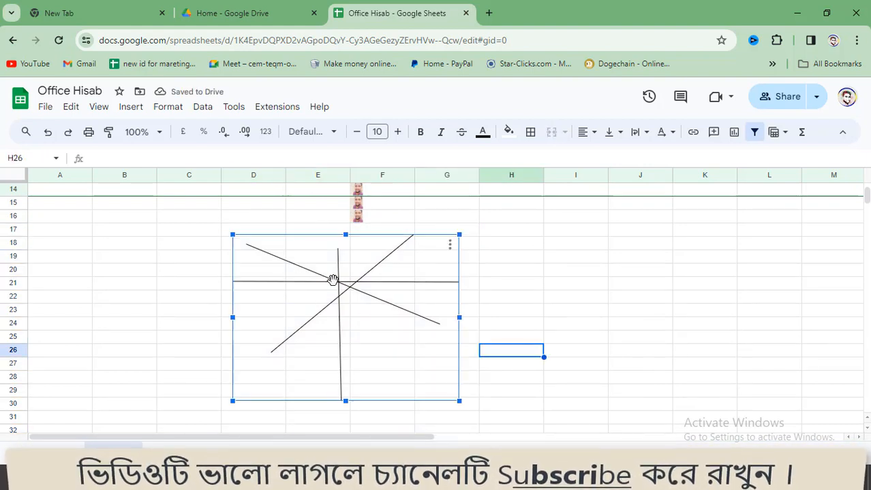
pyautogui.press('Delete')
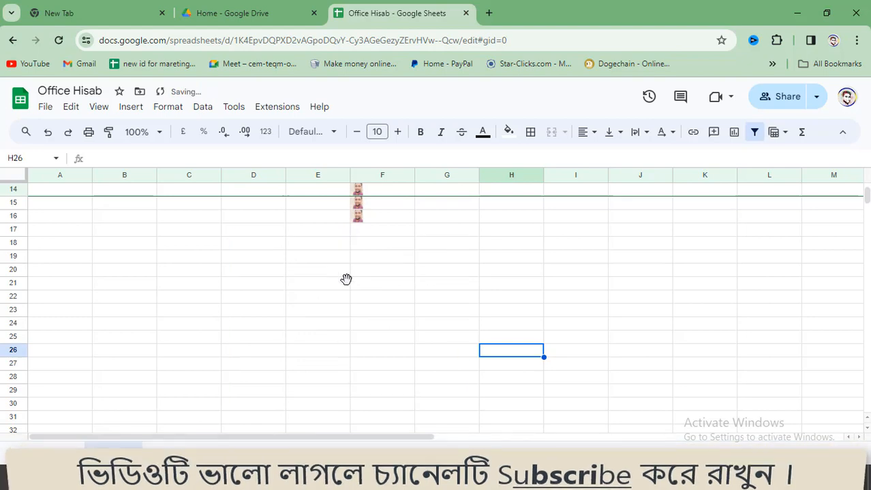
# - Examine the functions available for insertion, from SUM, AVERAGE, COUNT, MAX and MIN through the categories such as Database, Logical and Parser
pyautogui.click(144, 109)
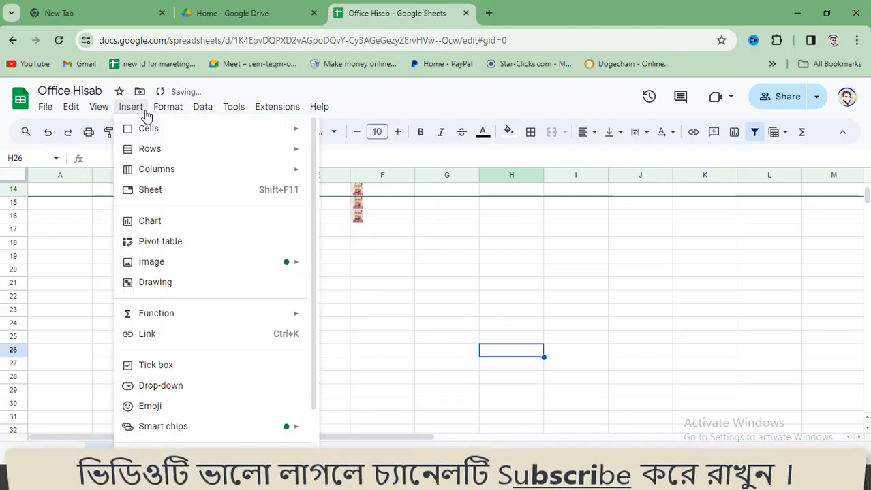
pyautogui.moveTo(168, 315)
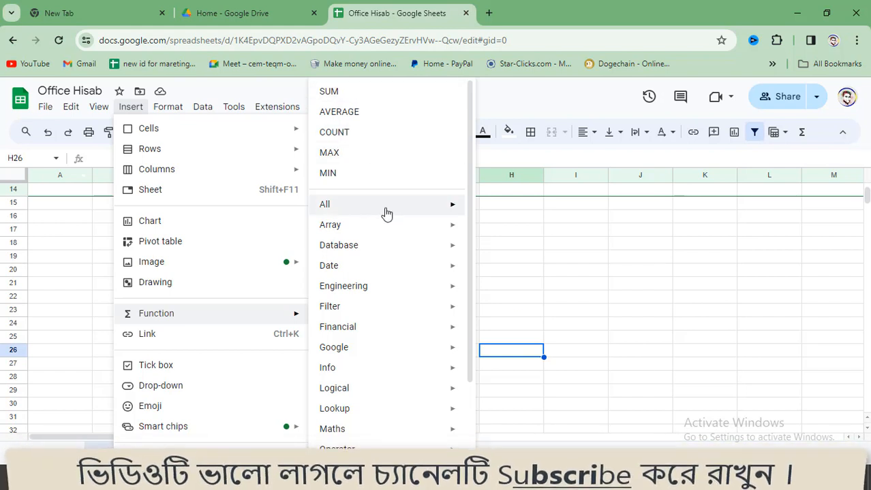
pyautogui.scroll(-2, 369, 235)
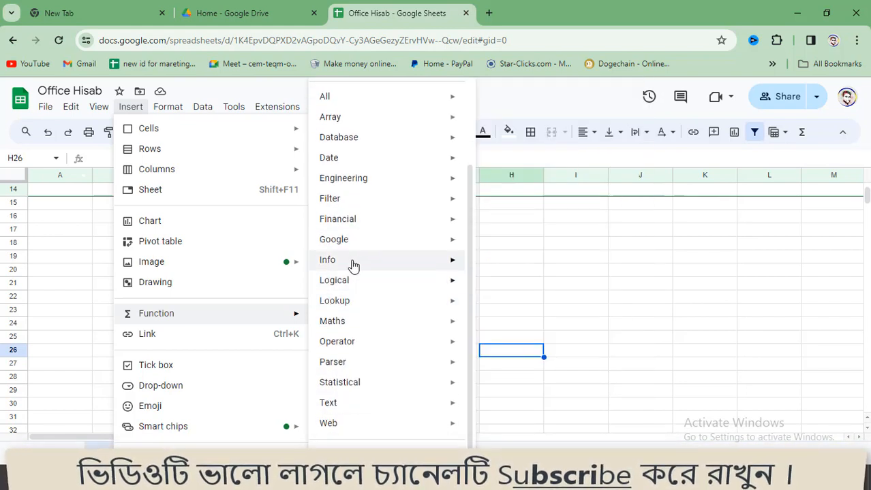
pyautogui.moveTo(362, 414)
pyautogui.scroll(2, 359, 415)
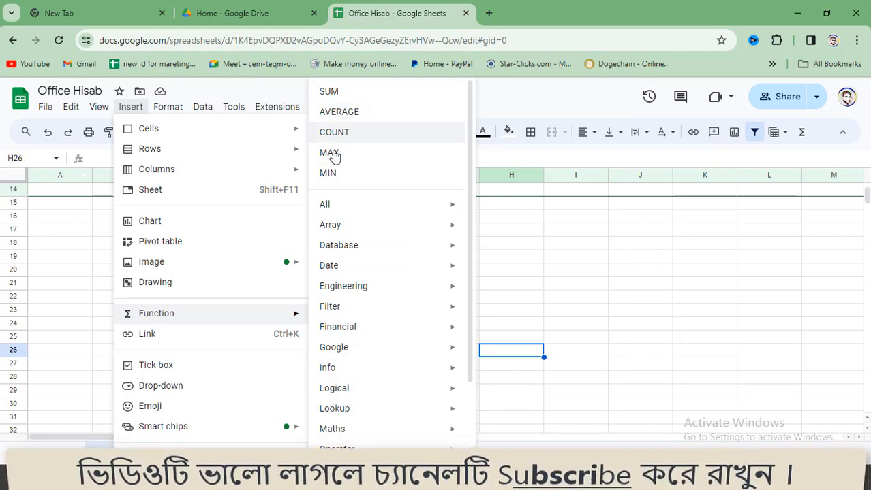
pyautogui.moveTo(422, 252)
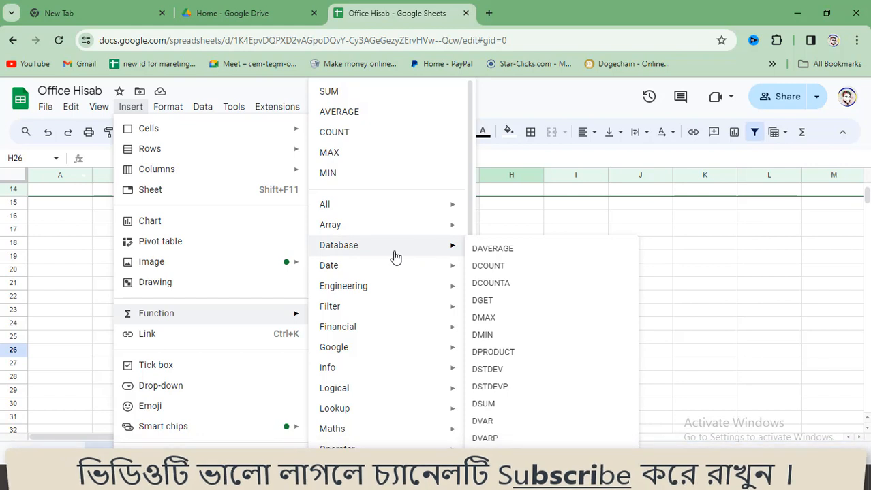
pyautogui.scroll(-2, 370, 402)
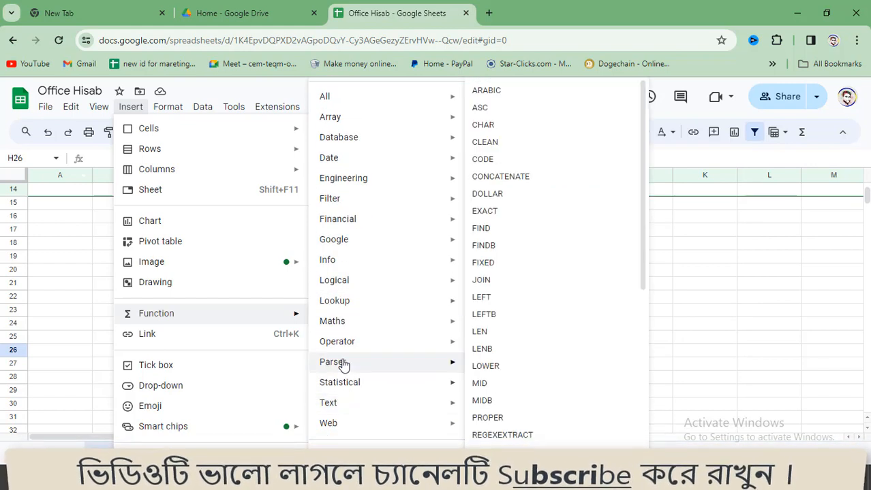
pyautogui.moveTo(344, 281)
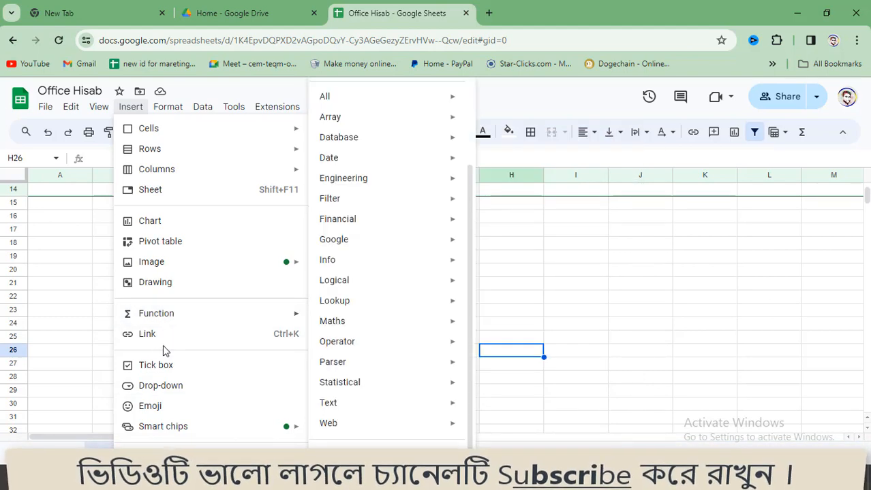
pyautogui.click(331, 368)
# - Link cell A9 to the "new id for mareting" spreadsheet, check the link's preview card and deselect the cell
pyautogui.scroll(5, 197, 320)
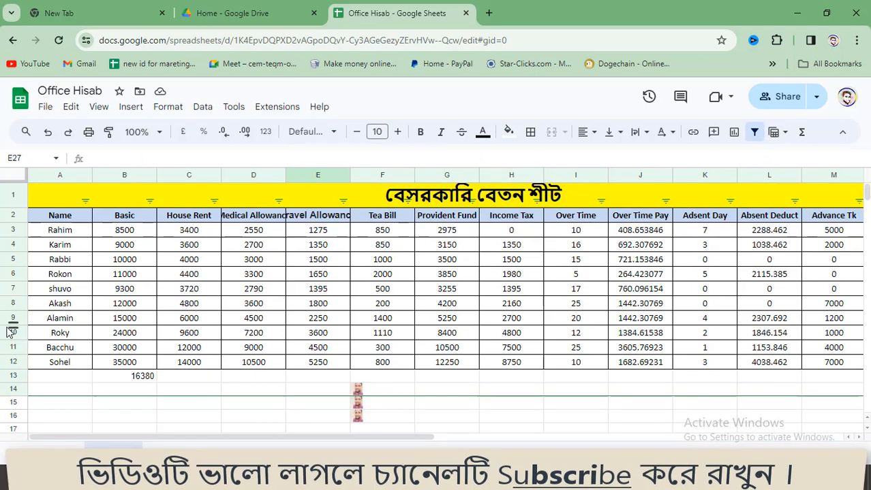
pyautogui.click(78, 322)
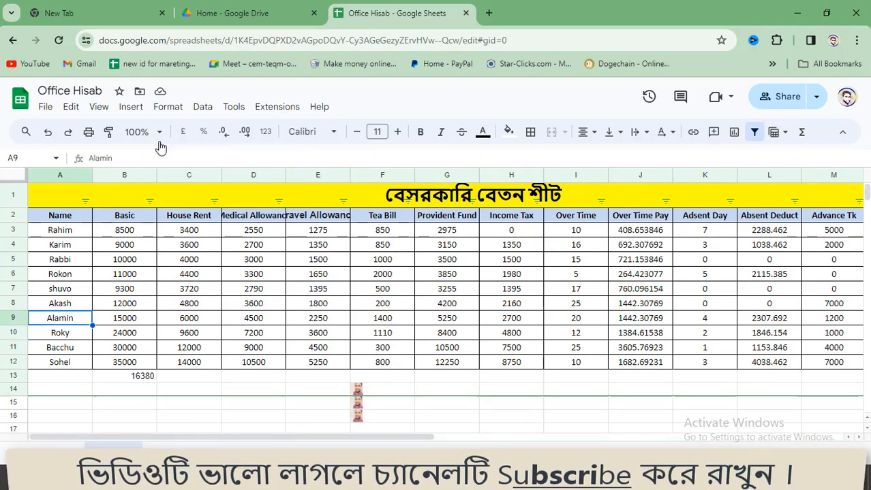
pyautogui.click(130, 107)
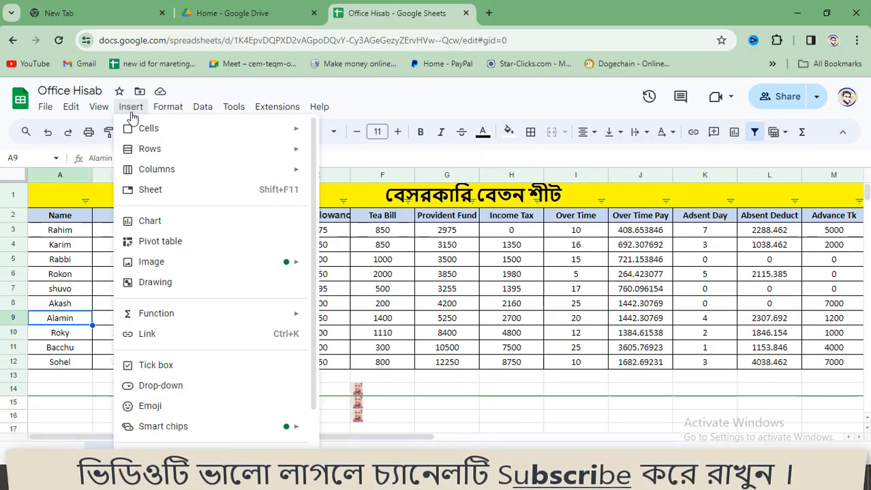
pyautogui.click(211, 336)
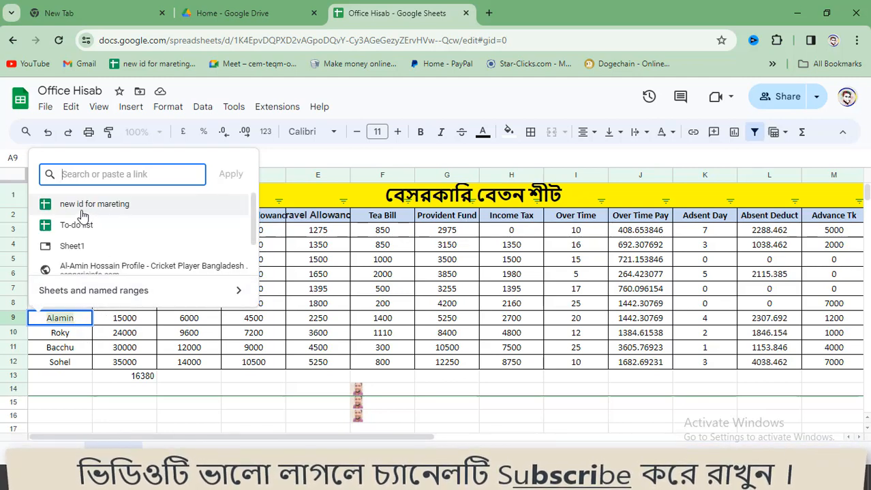
pyautogui.click(125, 205)
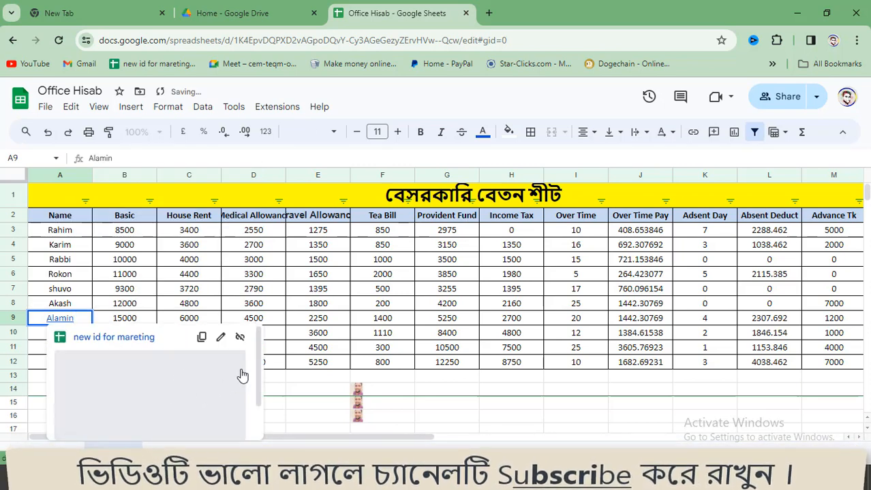
pyautogui.scroll(-2, 197, 392)
pyautogui.scroll(2, 191, 402)
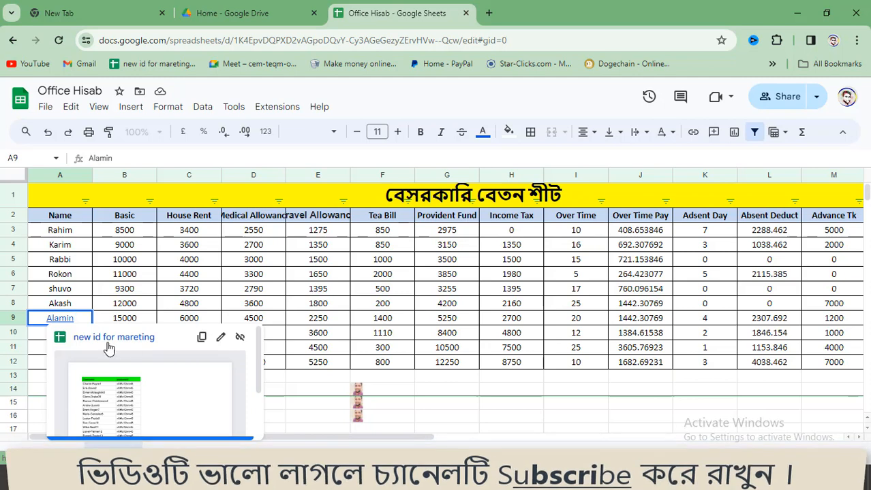
pyautogui.scroll(-2, 205, 402)
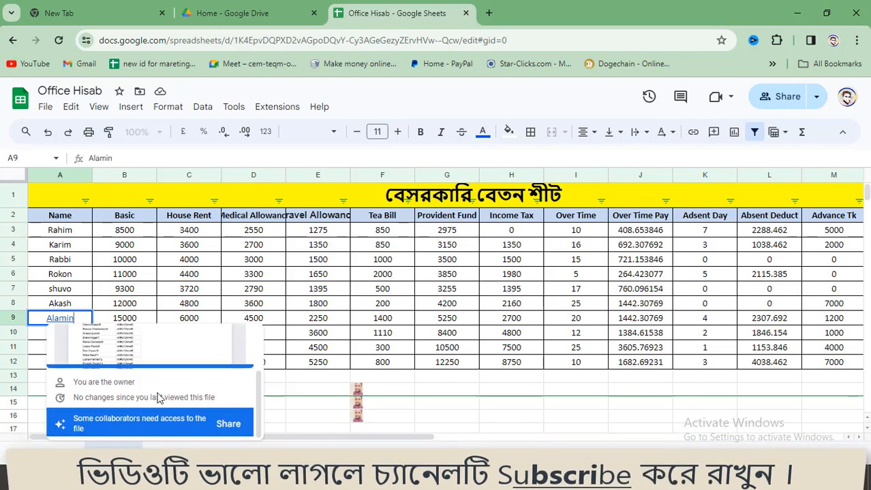
pyautogui.click(239, 402)
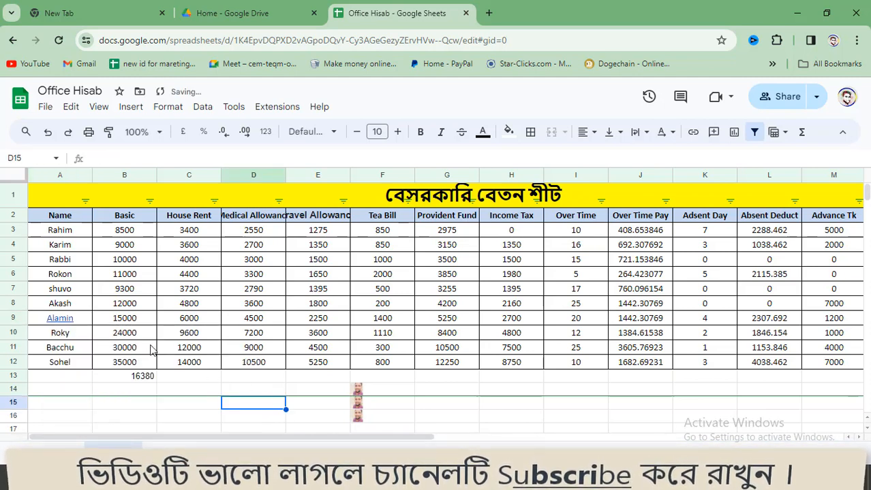
# - Open the linked "new id for mareting" spreadsheet from cell A9 and look through its rows
pyautogui.click(60, 320)
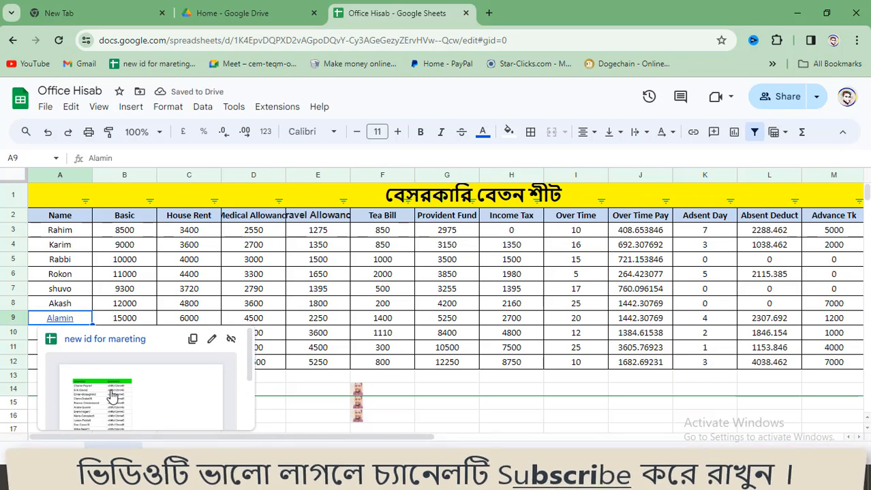
pyautogui.scroll(-3, 112, 395)
pyautogui.scroll(3, 119, 389)
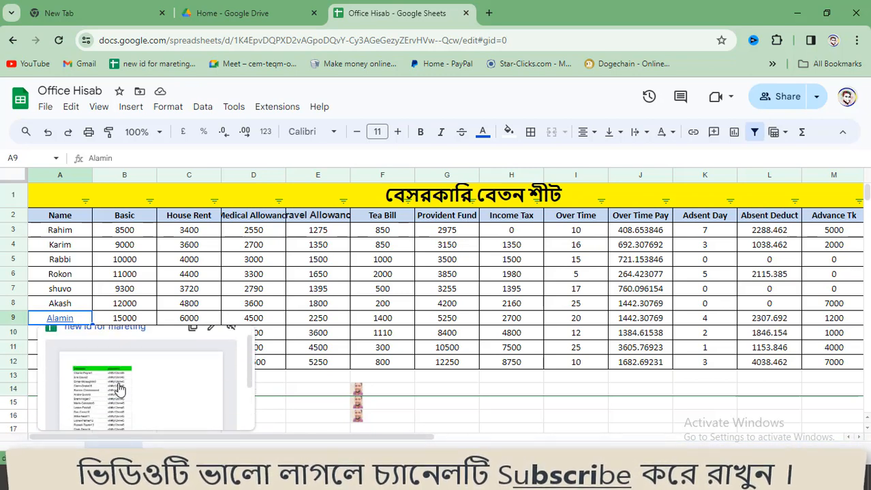
pyautogui.click(122, 389)
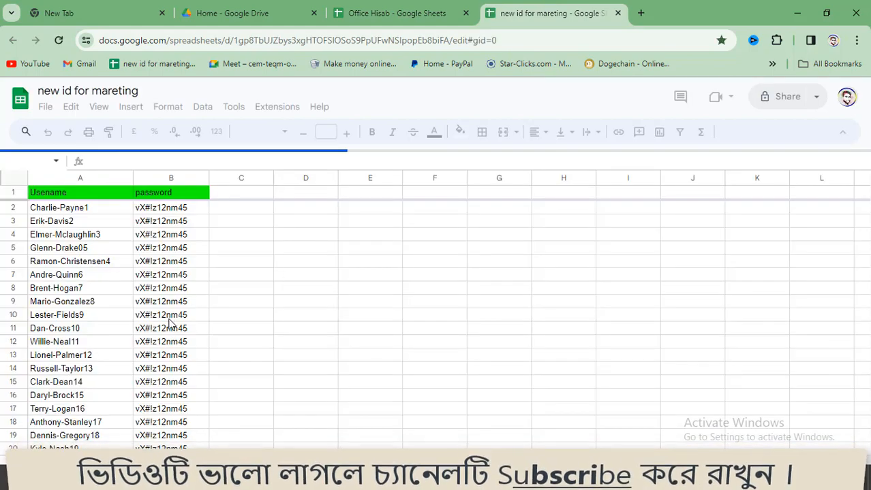
pyautogui.scroll(-5, 170, 320)
pyautogui.scroll(2, 170, 317)
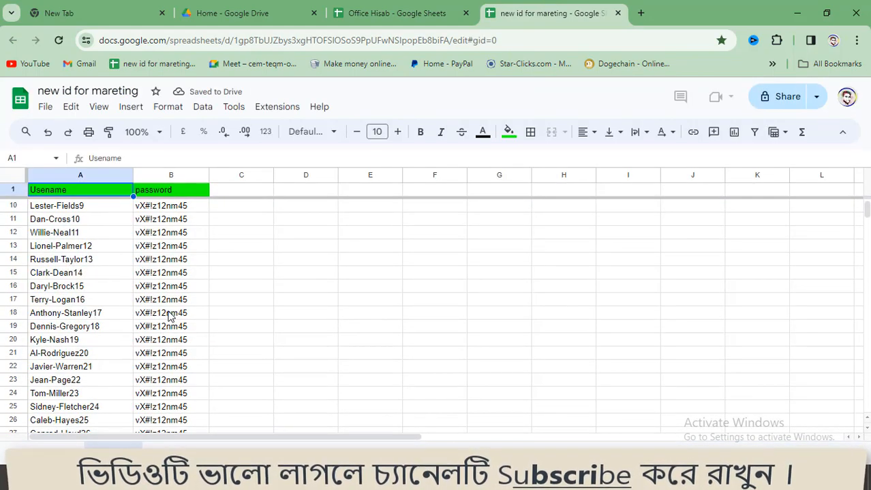
pyautogui.scroll(3, 194, 283)
pyautogui.scroll(-5, 150, 292)
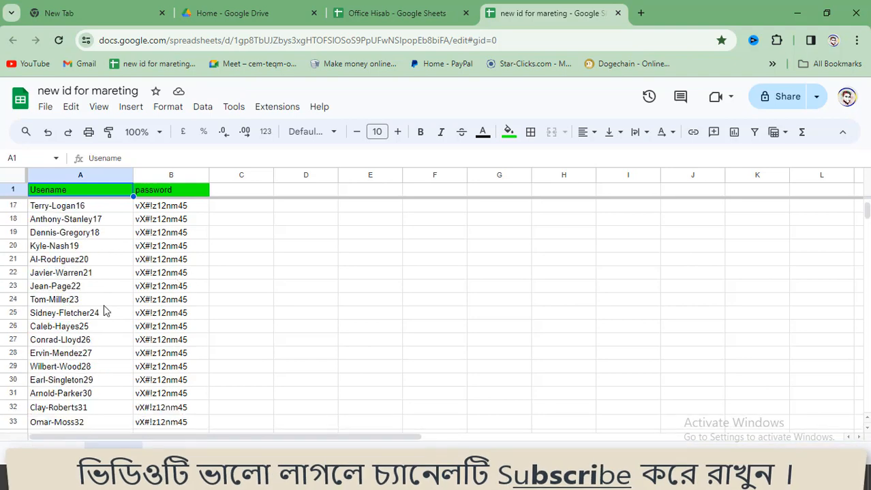
pyautogui.scroll(-7, 106, 317)
pyautogui.scroll(10, 113, 320)
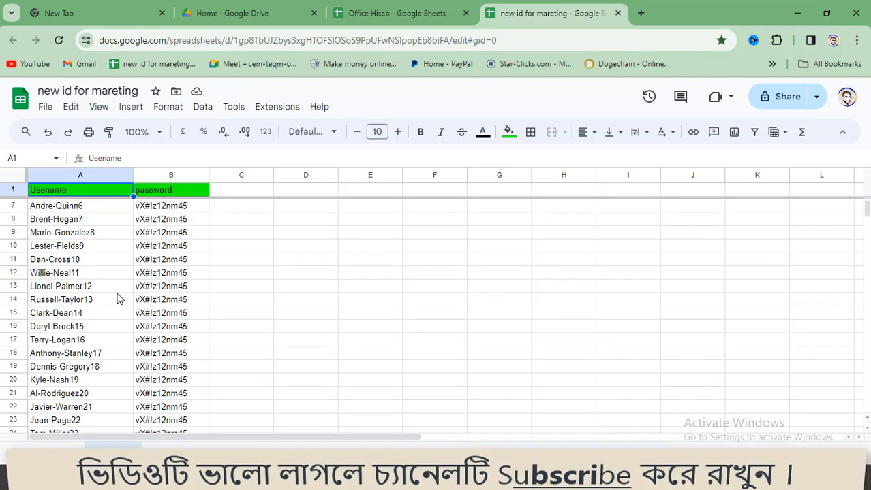
pyautogui.scroll(2, 117, 299)
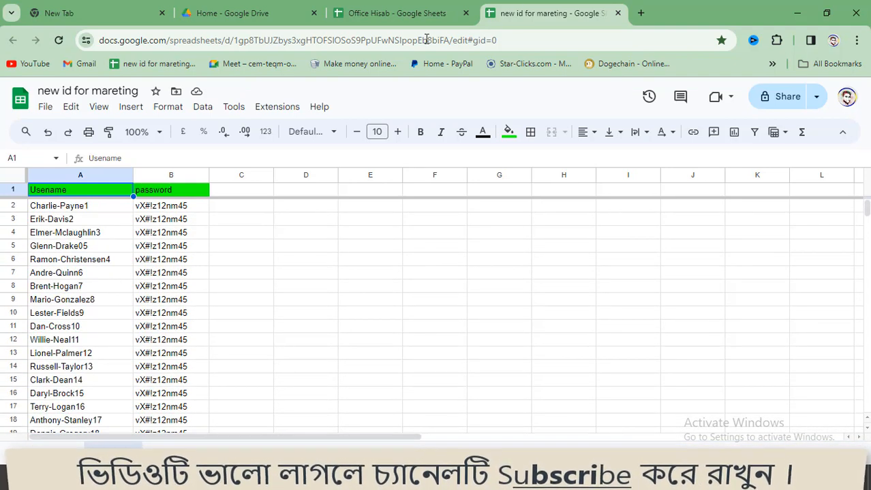
# - Return to the Office Hisab spreadsheet and undo the link inserted in cell A9
pyautogui.click(391, 13)
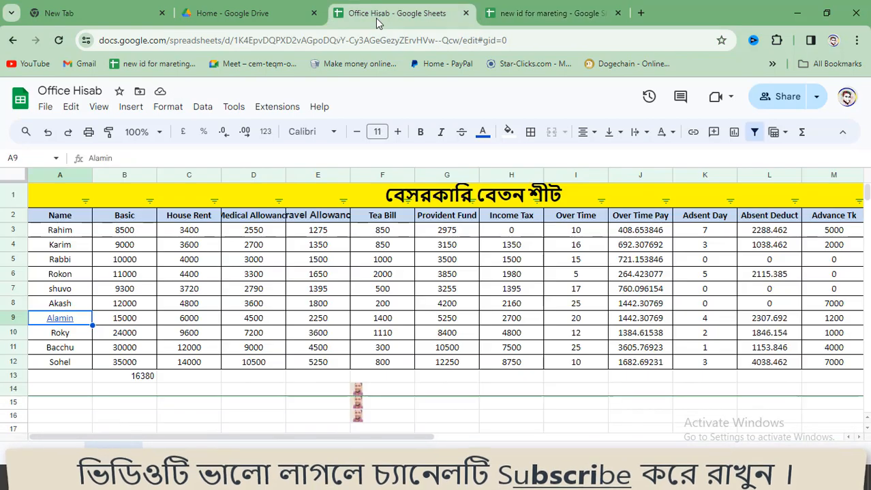
pyautogui.rightClick(68, 326)
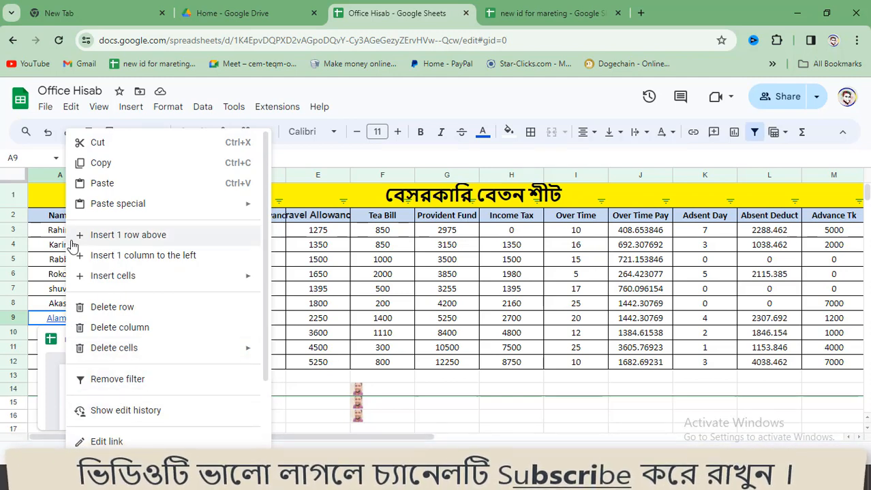
pyautogui.click(321, 405)
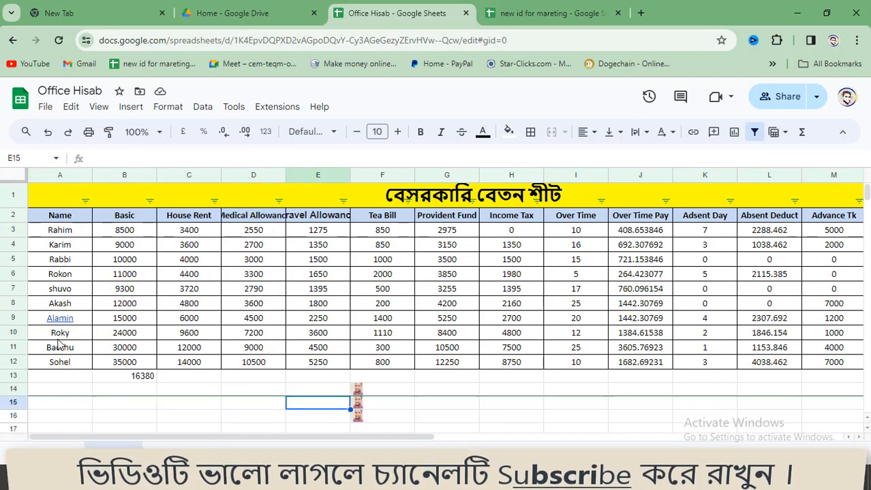
pyautogui.hotkey('ctrl', 'z')
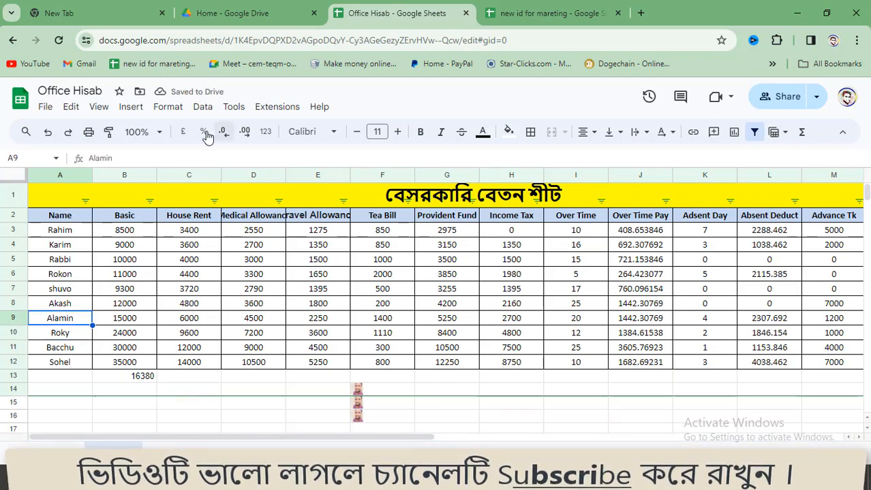
# - Insert tick boxes in the empty range C18:E25 below the salary table and deselect the range
pyautogui.click(130, 107)
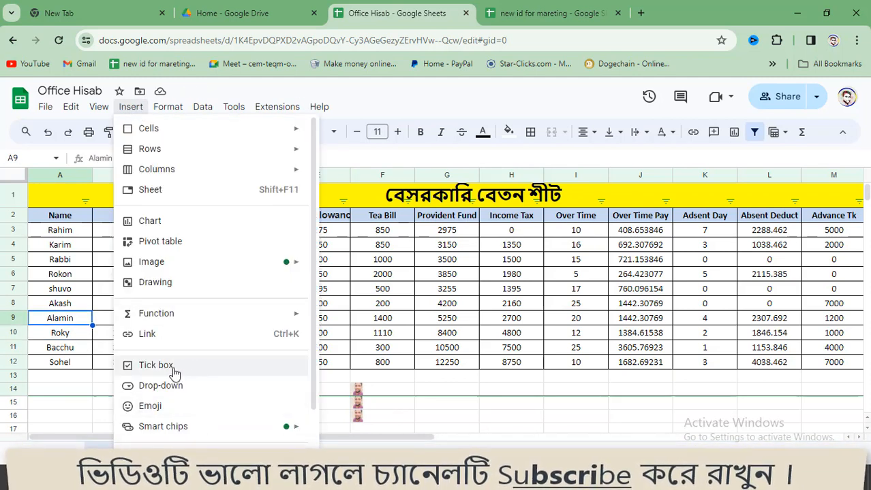
pyautogui.scroll(-1, 195, 374)
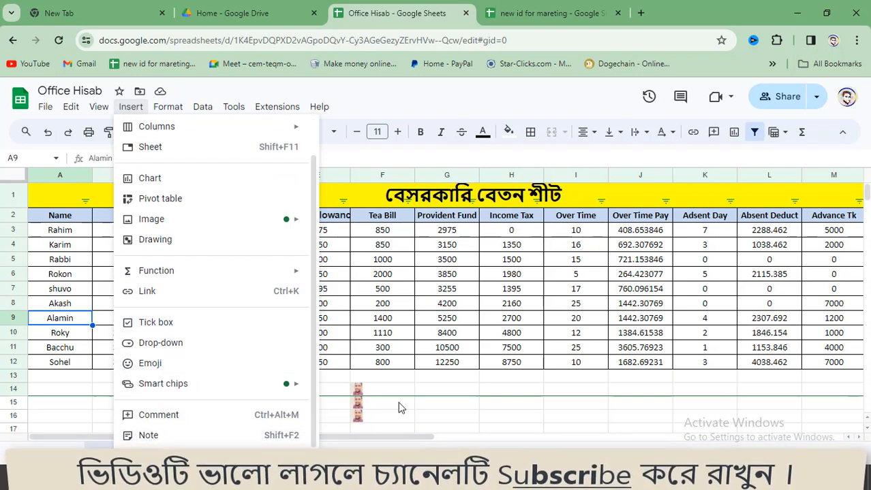
pyautogui.click(398, 403)
pyautogui.scroll(-3, 205, 386)
pyautogui.moveTo(189, 331); pyautogui.dragTo(350, 430)
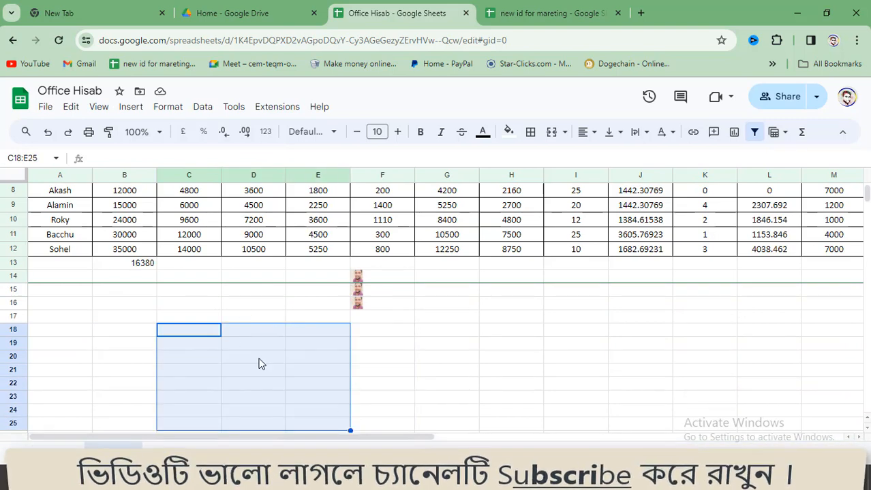
pyautogui.click(131, 107)
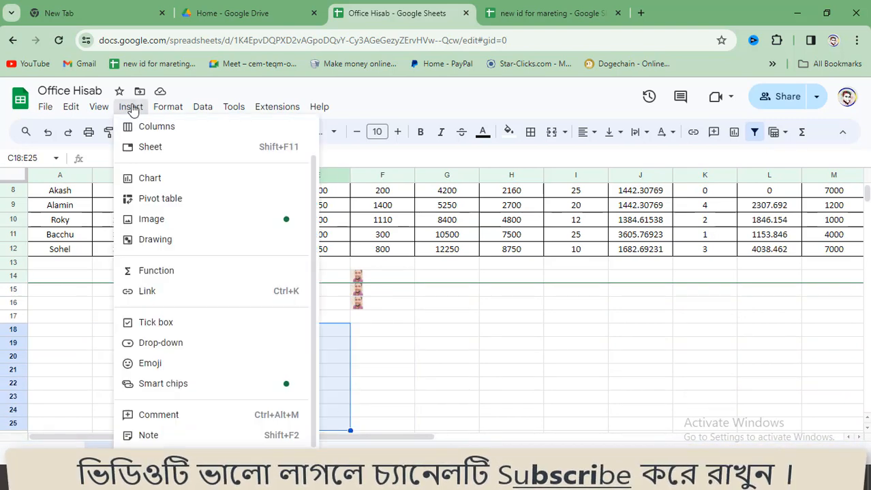
pyautogui.click(146, 323)
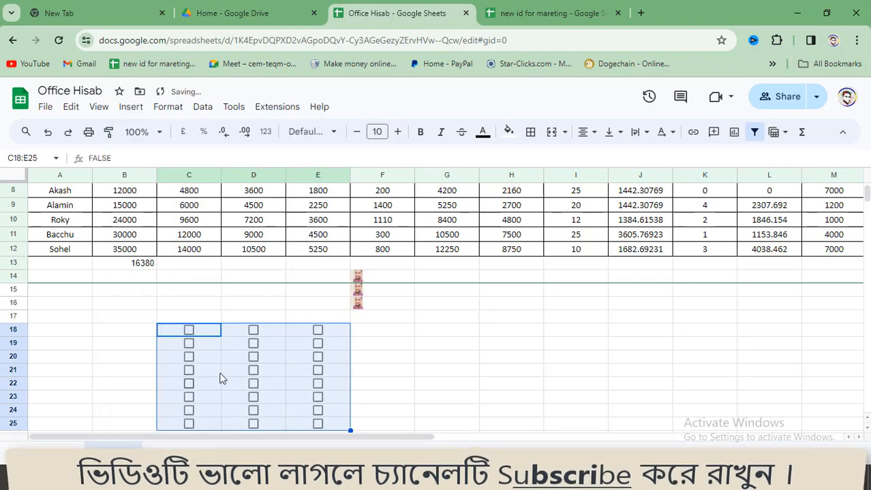
pyautogui.click(334, 357)
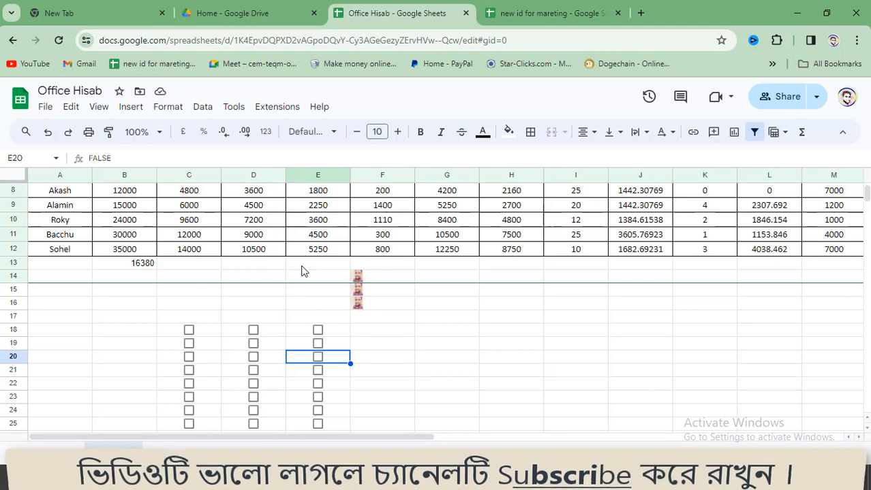
# - Tick the boxes in cells C18, D18, E18, D19, E20, C21, D21, E22 and C24
pyautogui.click(189, 331)
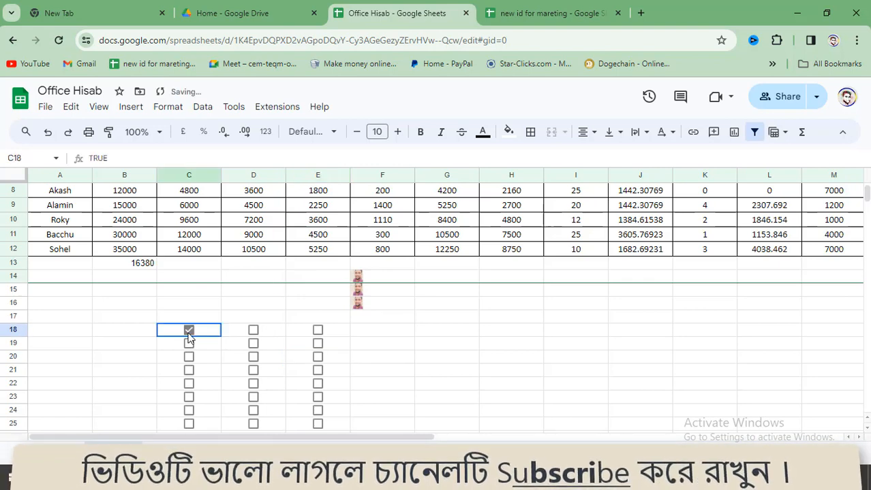
pyautogui.click(317, 332)
pyautogui.click(254, 371)
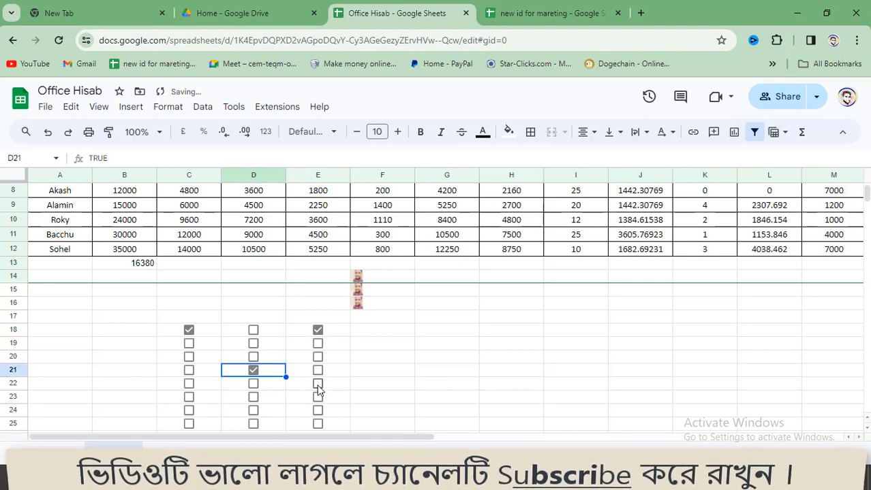
pyautogui.click(317, 385)
pyautogui.click(188, 412)
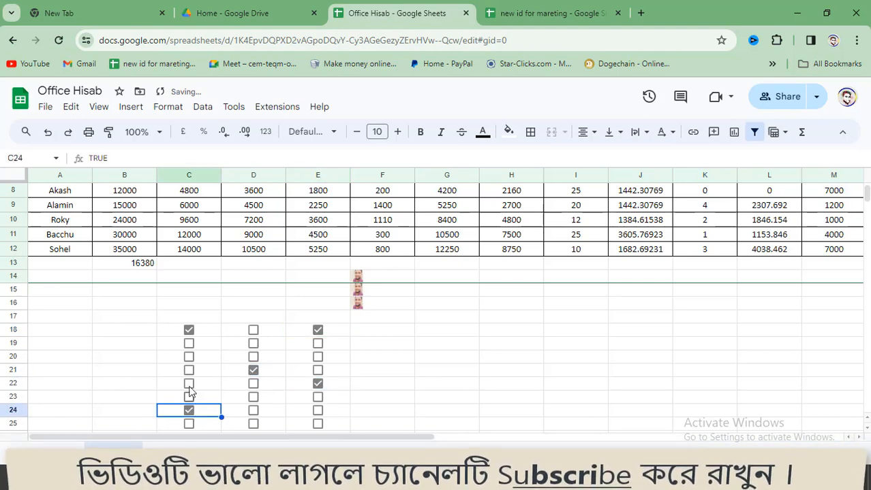
pyautogui.click(189, 371)
pyautogui.click(318, 357)
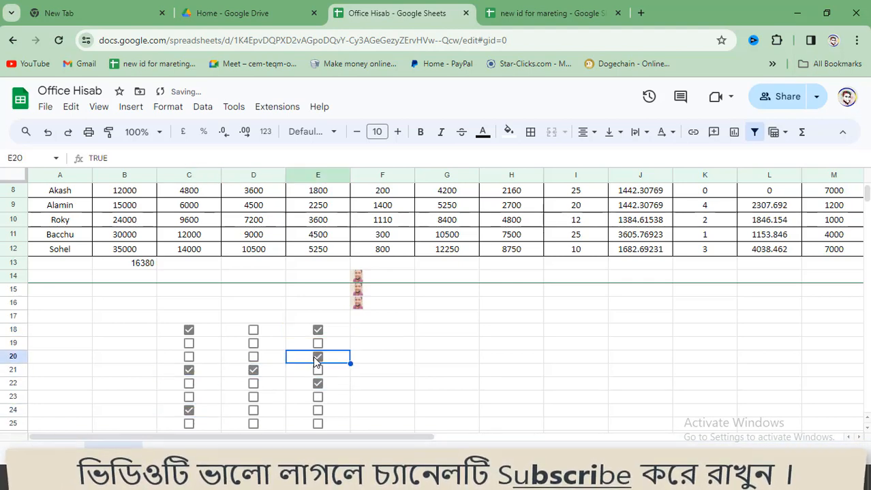
pyautogui.click(252, 343)
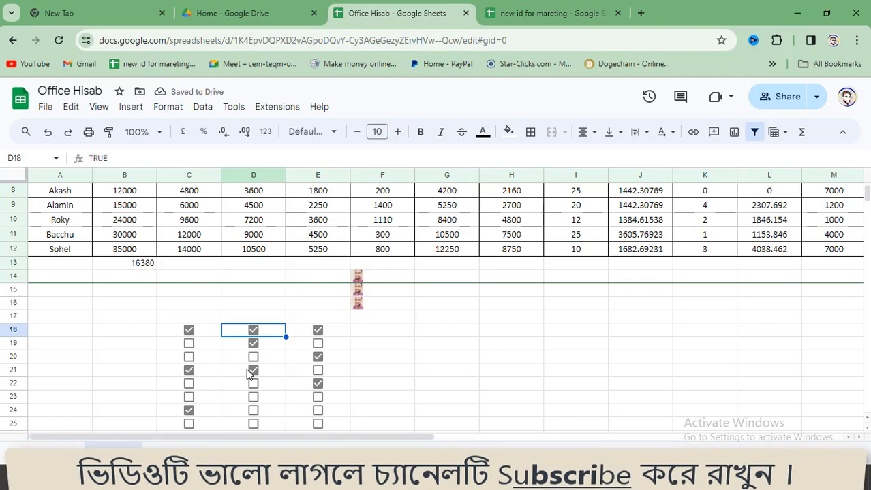
pyautogui.scroll(-1, 269, 396)
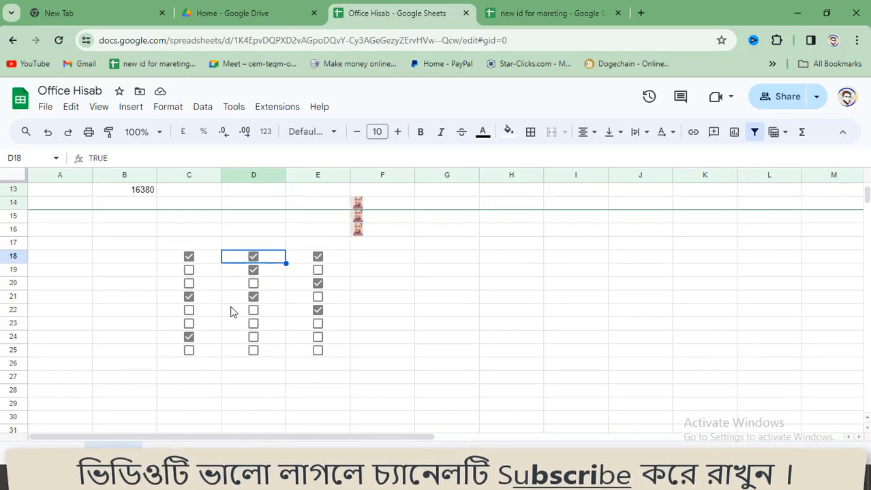
pyautogui.scroll(2, 249, 274)
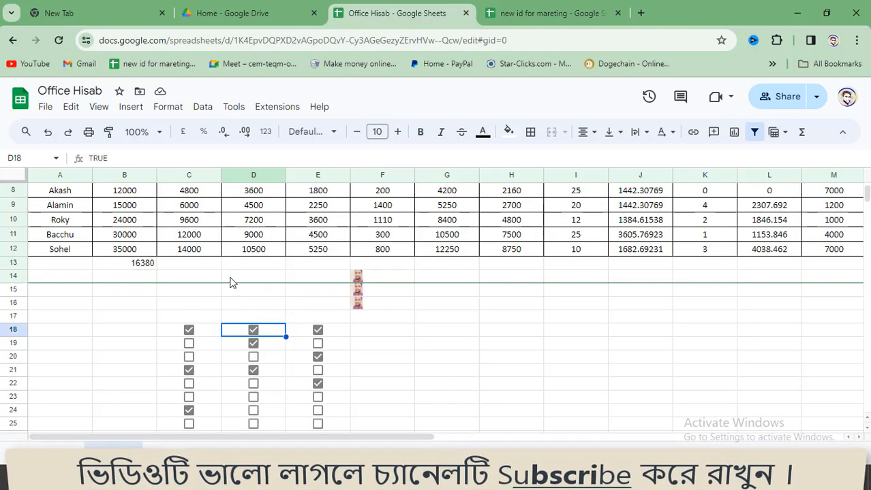
# - Insert drop-downs in the employee name cells A3:A12 and deselect the range
pyautogui.click(140, 111)
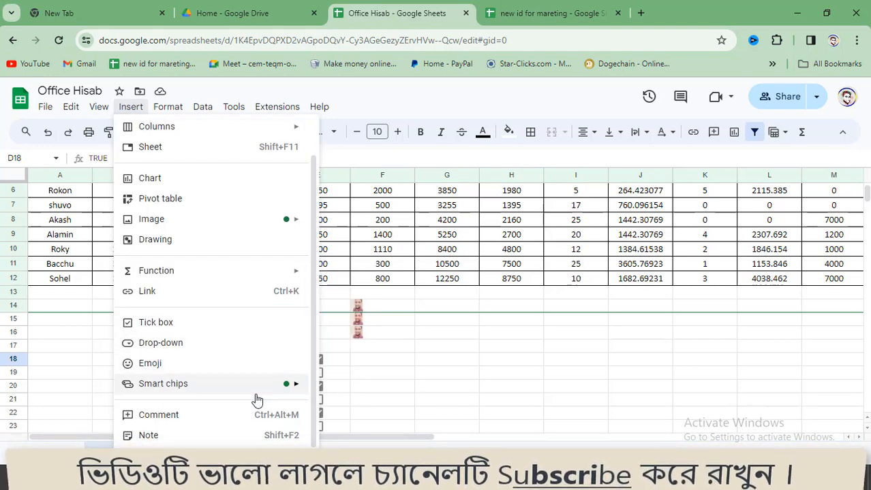
pyautogui.click(381, 373)
pyautogui.scroll(2, 61, 284)
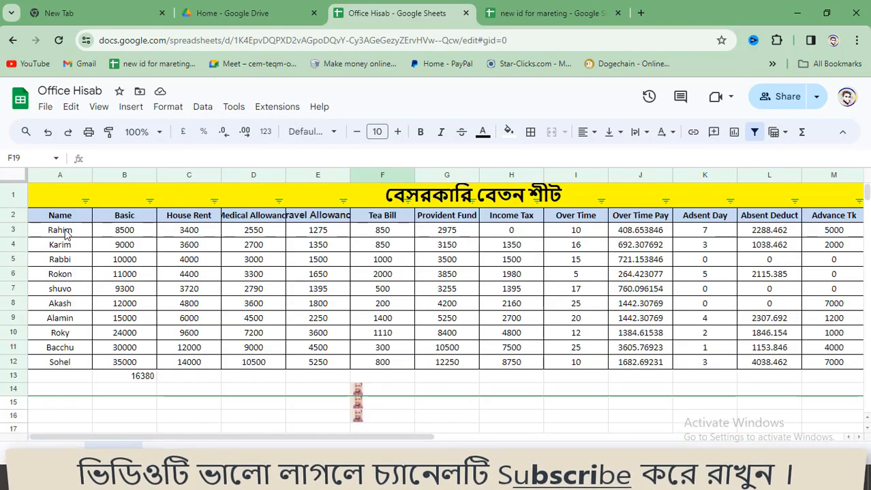
pyautogui.moveTo(66, 233); pyautogui.dragTo(49, 362)
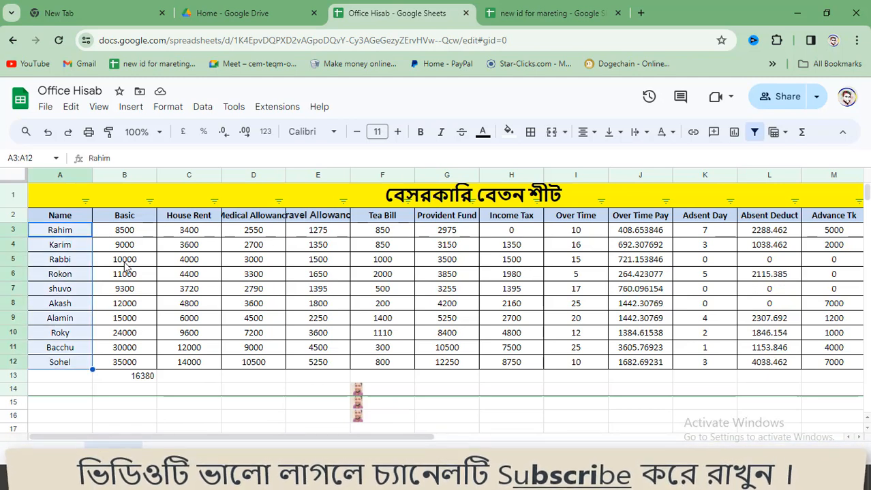
pyautogui.click(136, 109)
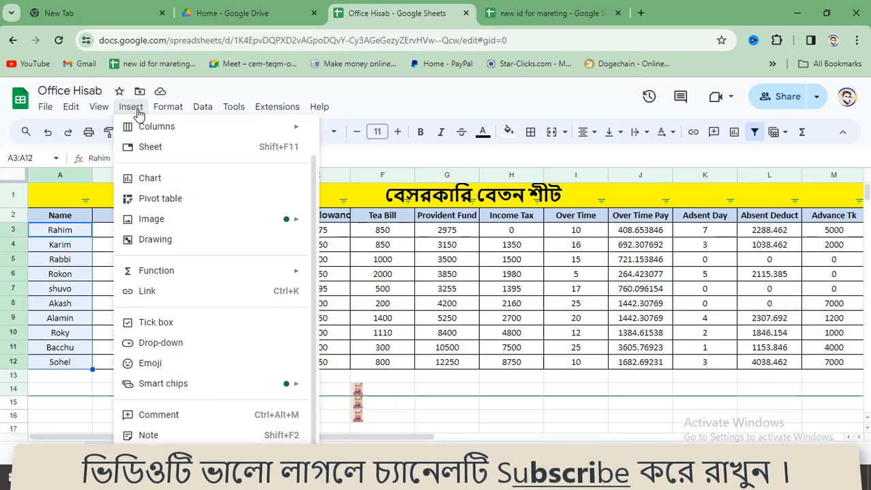
pyautogui.click(160, 344)
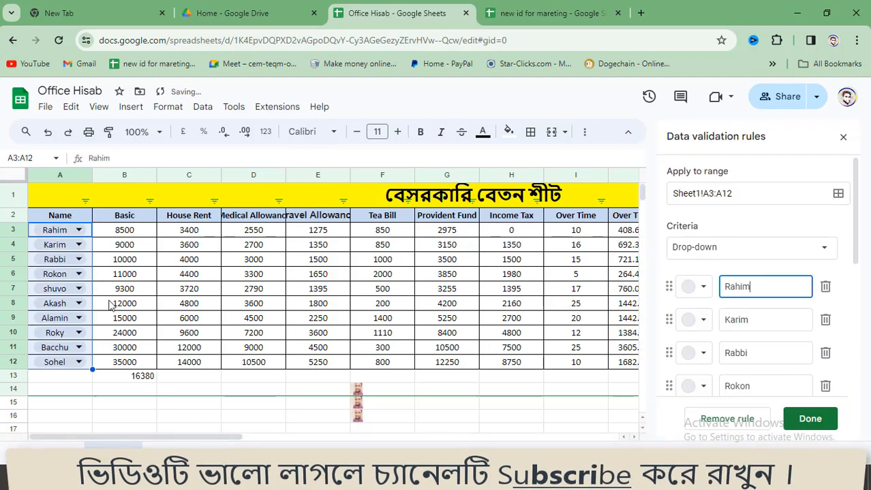
pyautogui.click(81, 378)
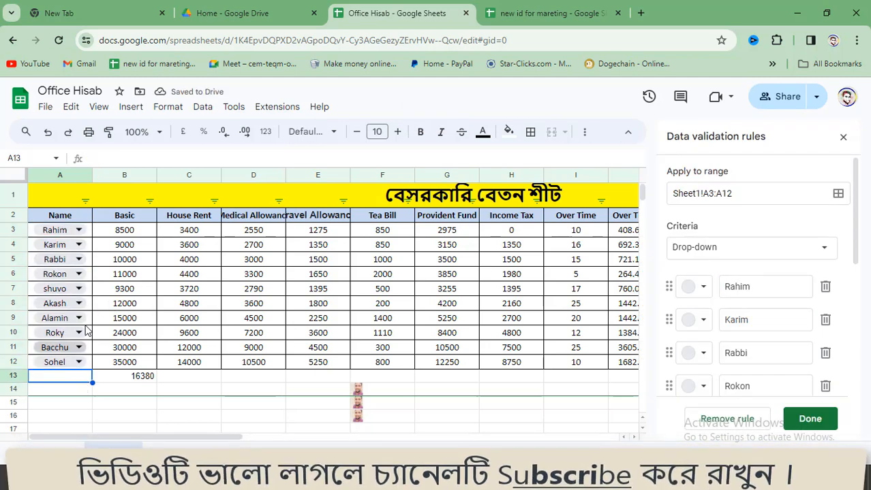
# - Use the name drop-downs to choose the fifth option in cell A3 and the sixth option in cell A5
pyautogui.click(77, 231)
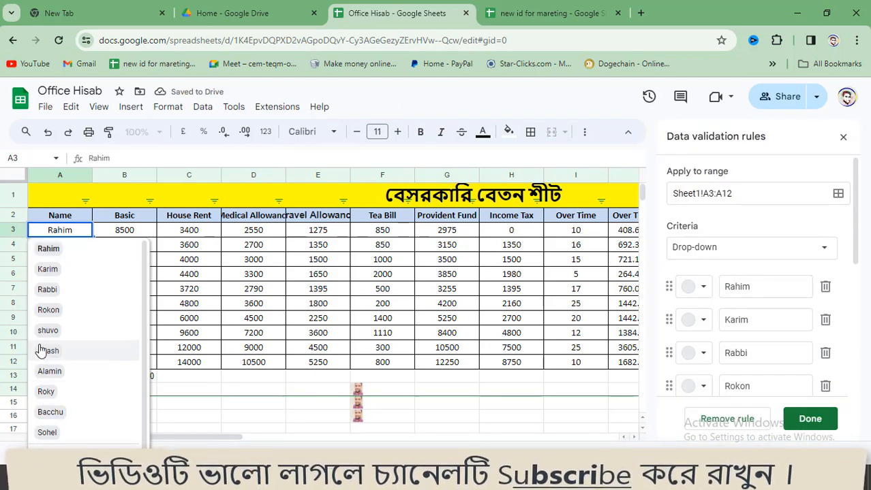
pyautogui.click(59, 332)
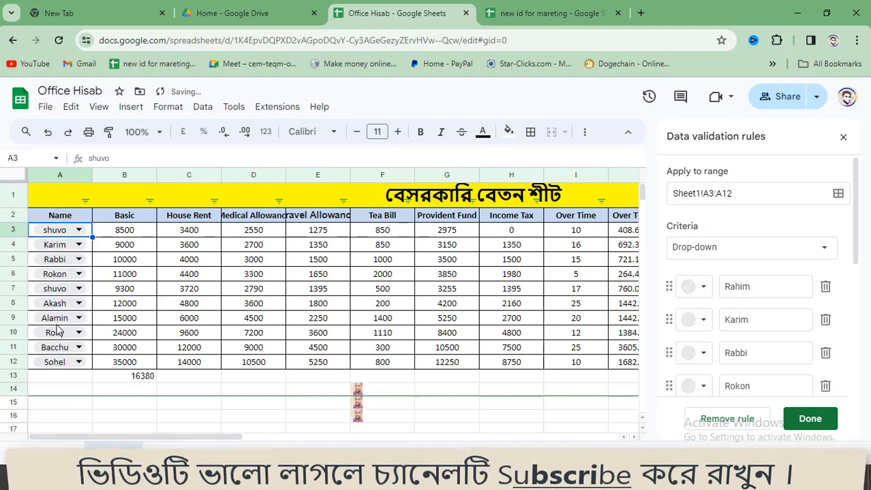
pyautogui.click(78, 261)
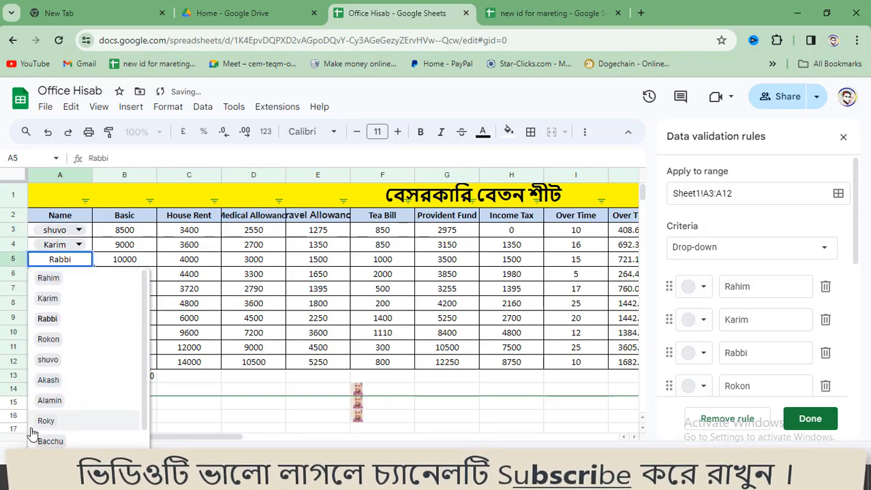
pyautogui.click(49, 382)
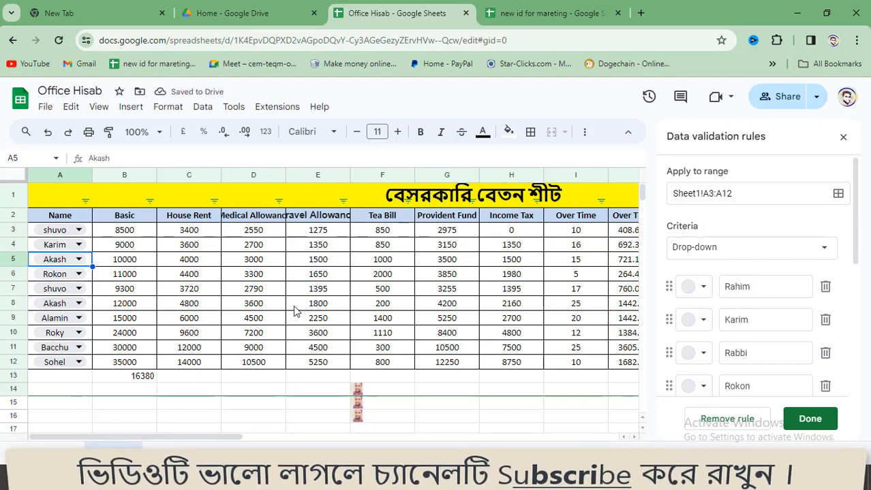
# - Try to insert an emoji in cell A5, and review the name drop-down items before closing the data validation rules
pyautogui.click(131, 107)
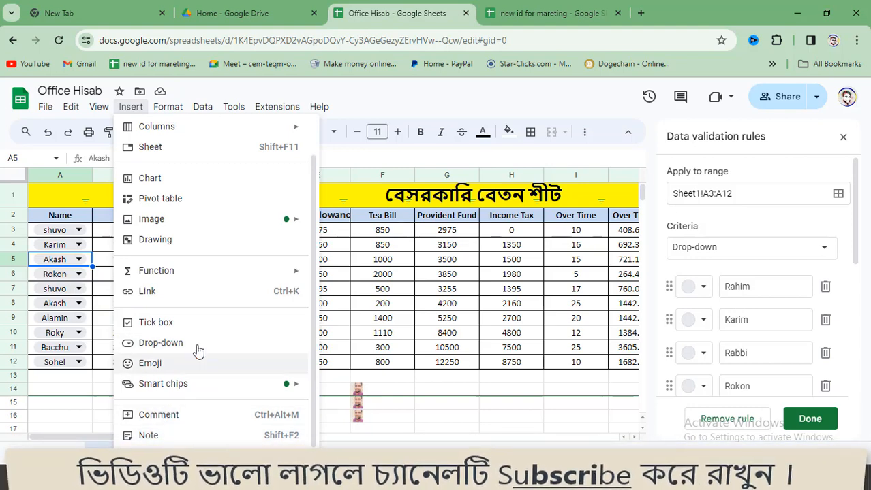
pyautogui.click(142, 366)
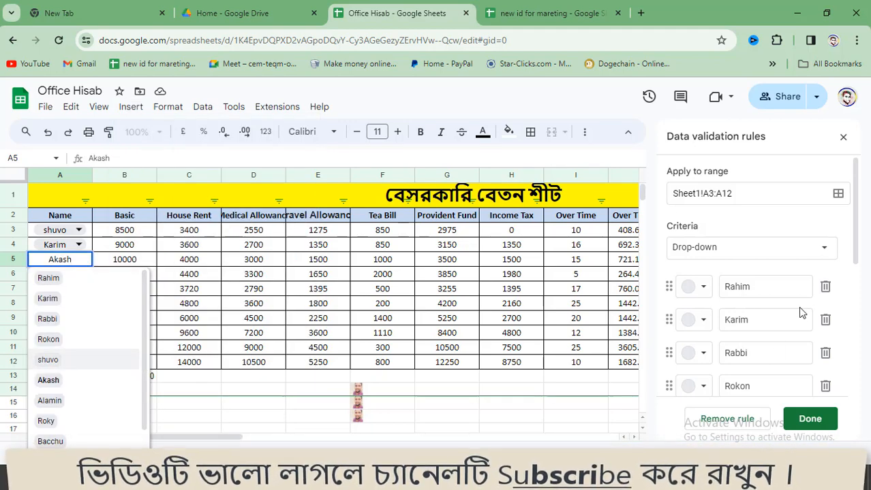
pyautogui.scroll(-3, 725, 281)
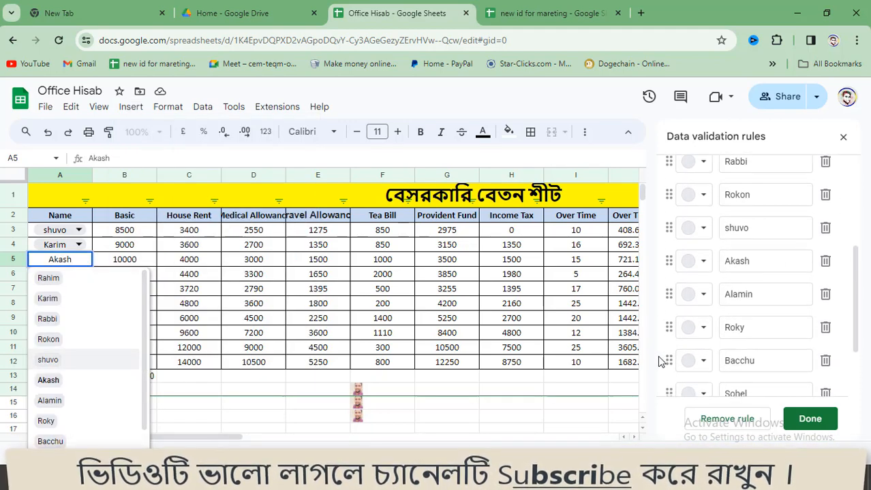
pyautogui.scroll(3, 659, 362)
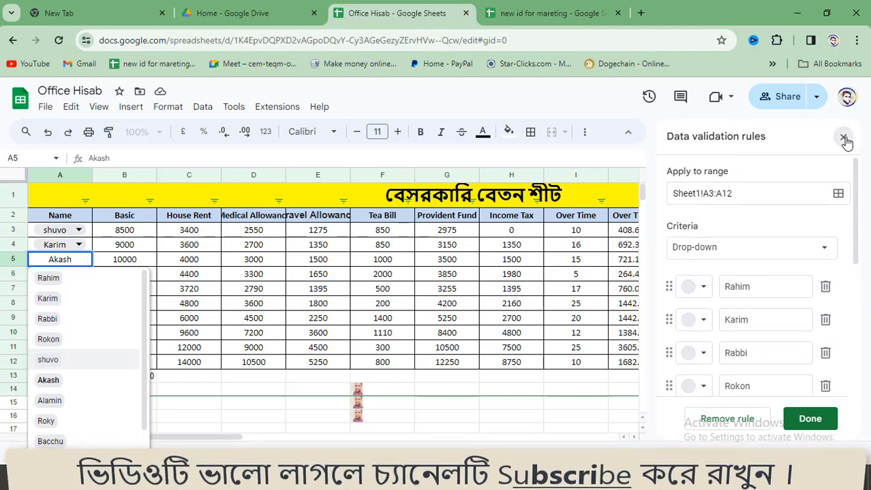
pyautogui.click(843, 139)
pyautogui.scroll(-2, 270, 385)
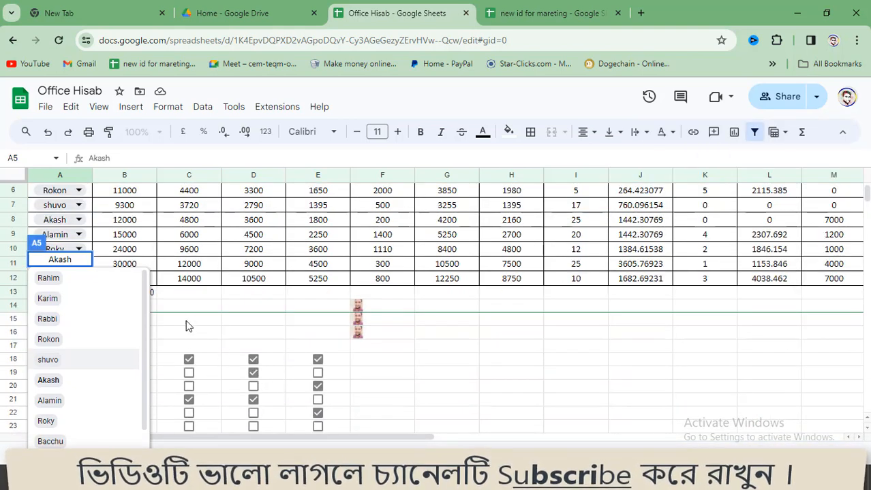
pyautogui.click(199, 297)
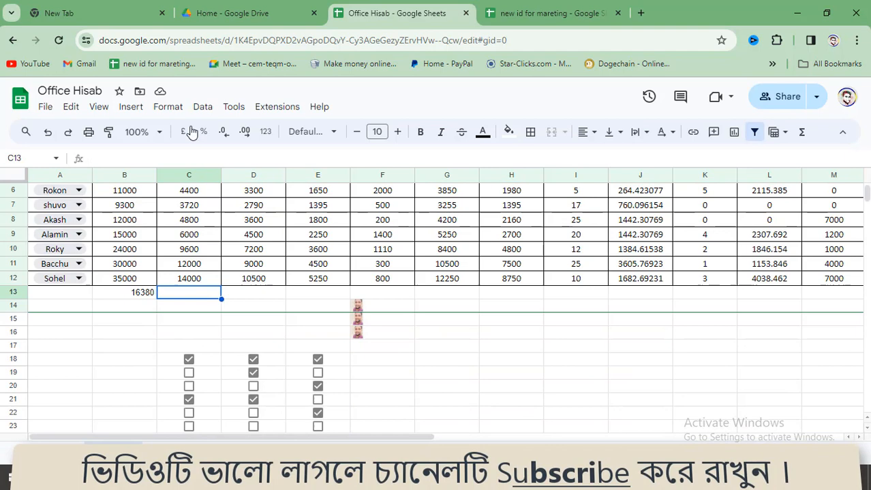
pyautogui.click(131, 107)
pyautogui.moveTo(167, 397)
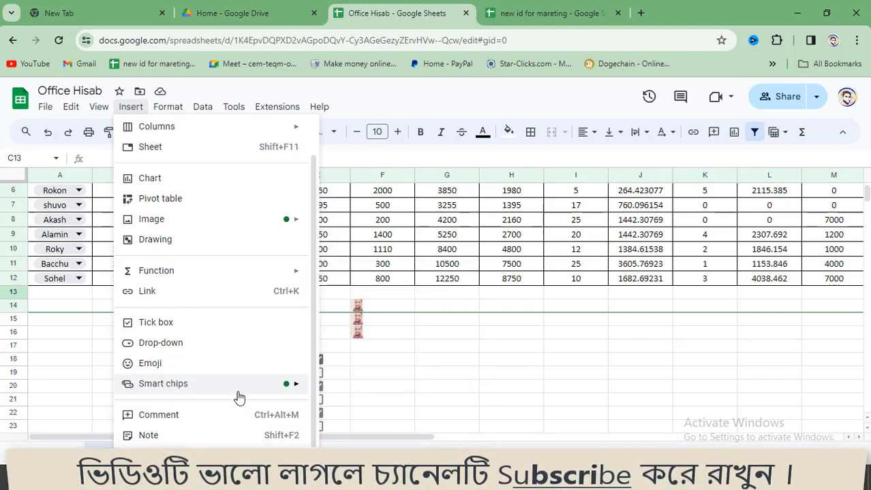
pyautogui.click(193, 416)
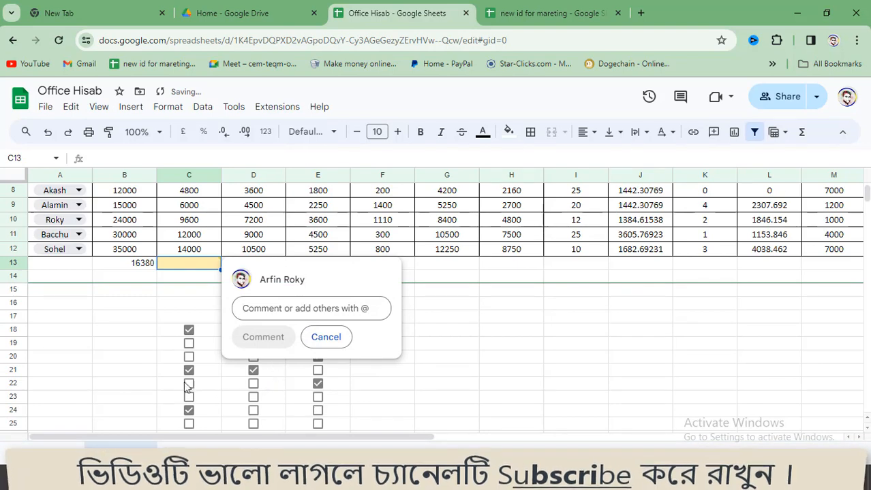
pyautogui.click(326, 337)
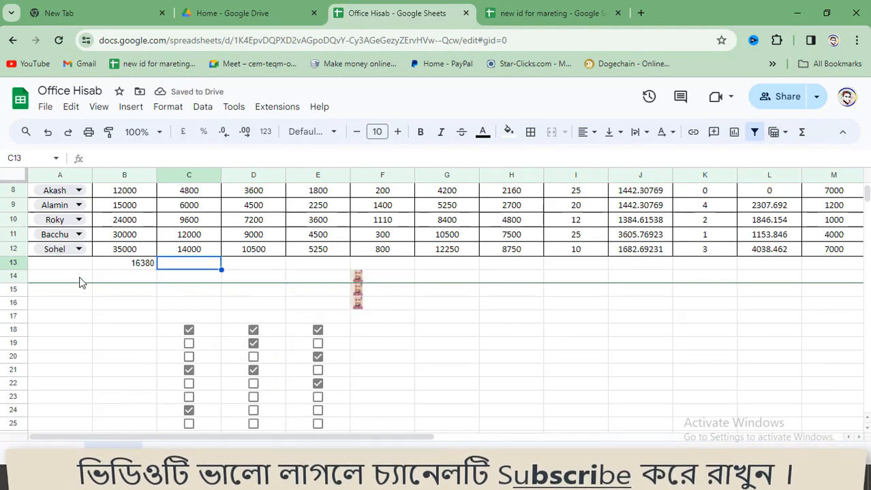
# - Add the comment "5000" to House Rent cell C4 and deselect the cell
pyautogui.scroll(1, 80, 282)
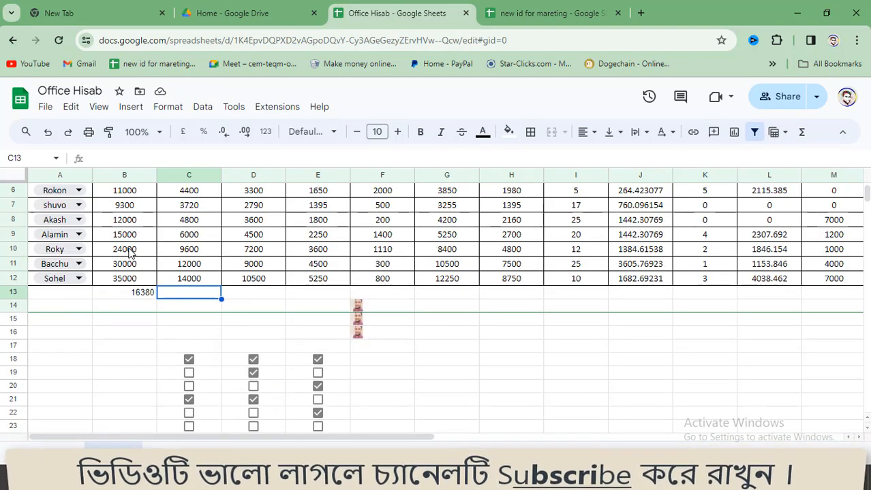
pyautogui.scroll(2, 123, 258)
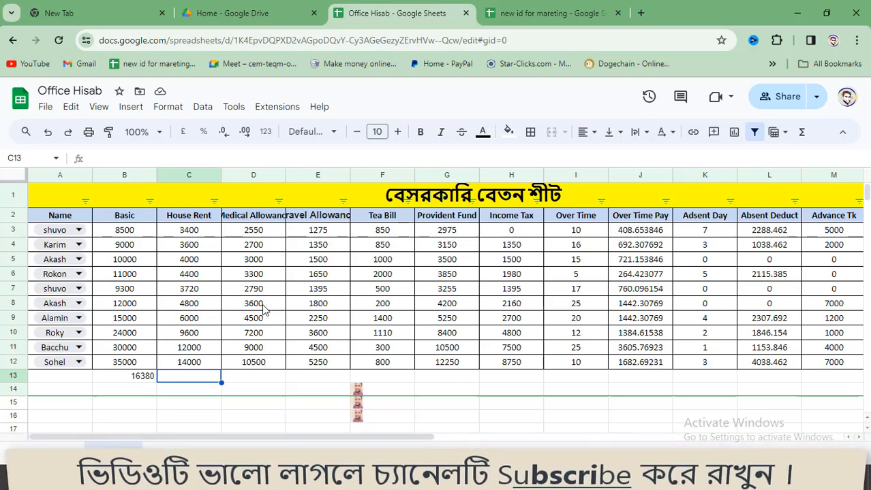
pyautogui.click(188, 247)
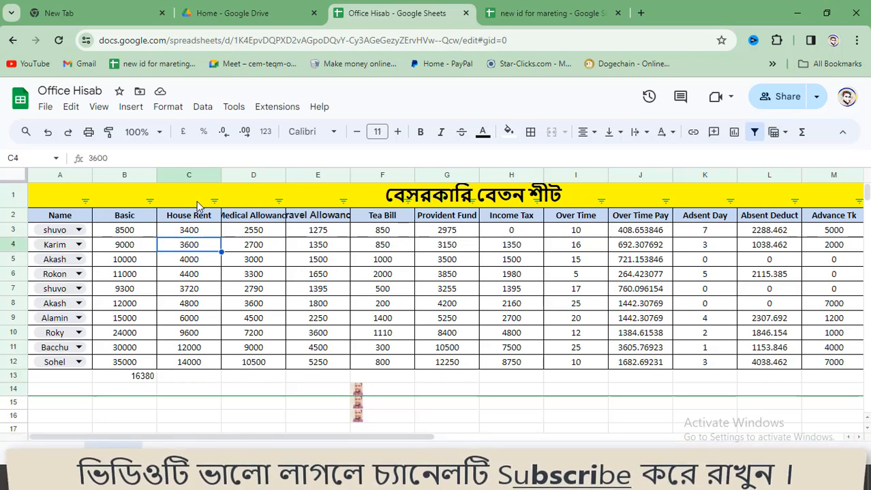
pyautogui.click(134, 112)
pyautogui.click(179, 415)
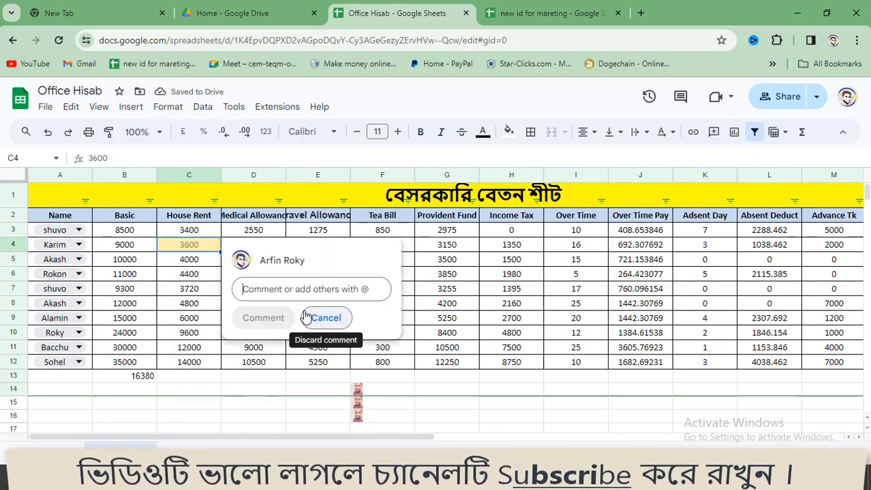
pyautogui.write('5000')
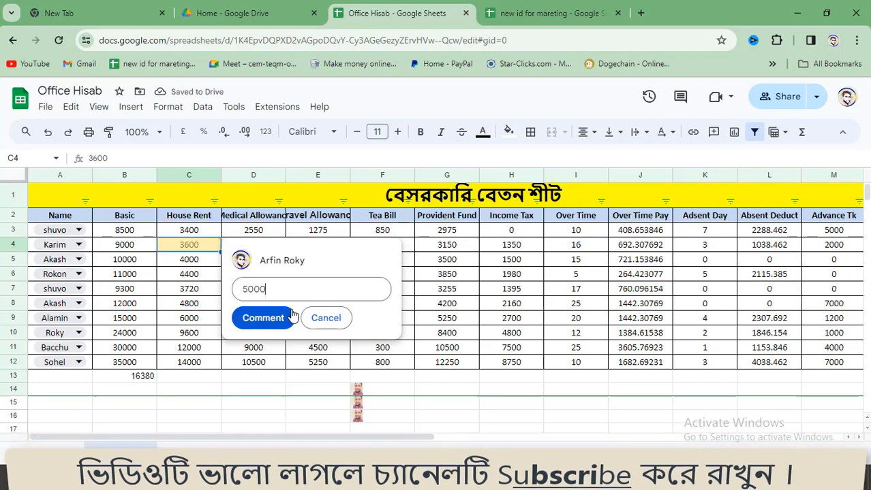
pyautogui.click(283, 318)
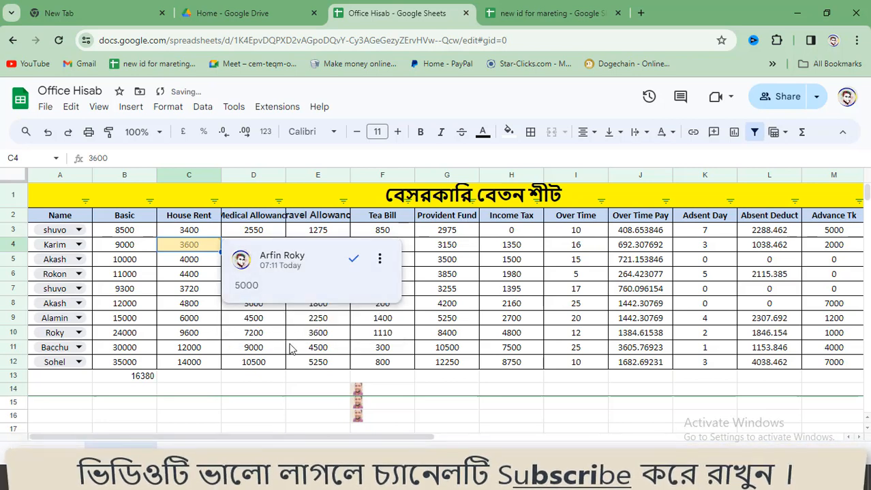
pyautogui.click(291, 391)
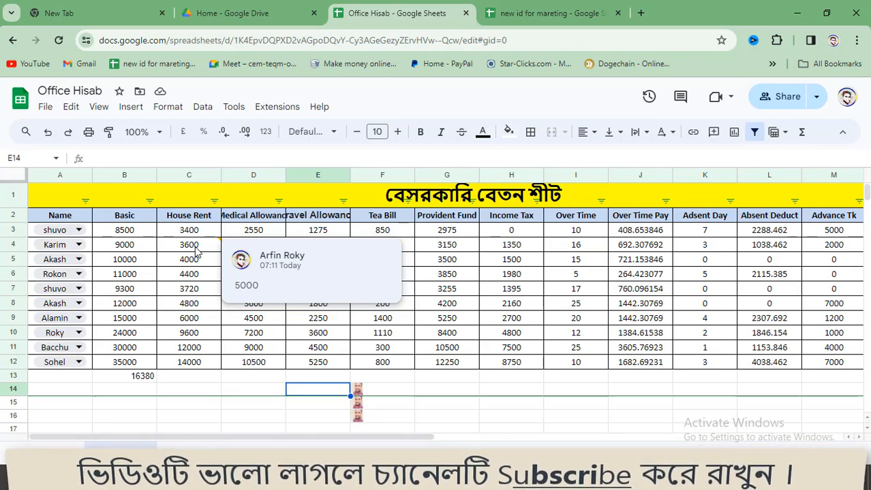
# - Delete the comment thread on House Rent cell C4 and confirm the deletion
pyautogui.doubleClick(52, 247)
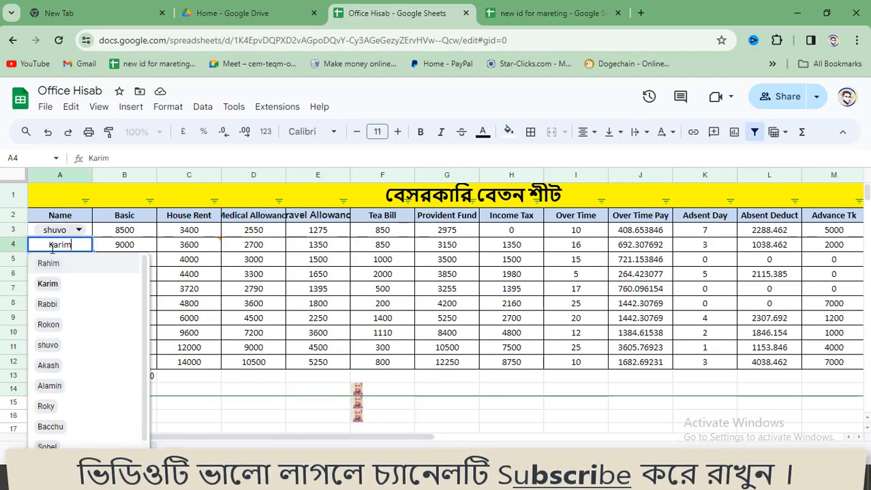
pyautogui.click(193, 271)
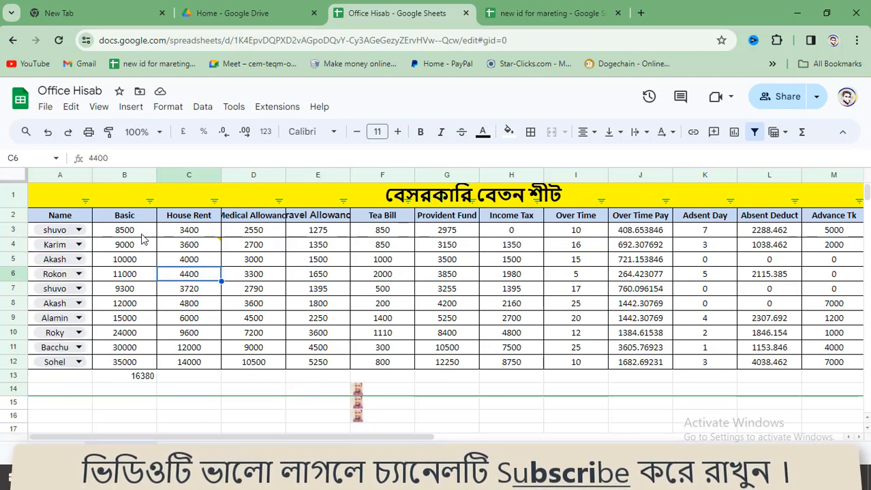
pyautogui.click(205, 246)
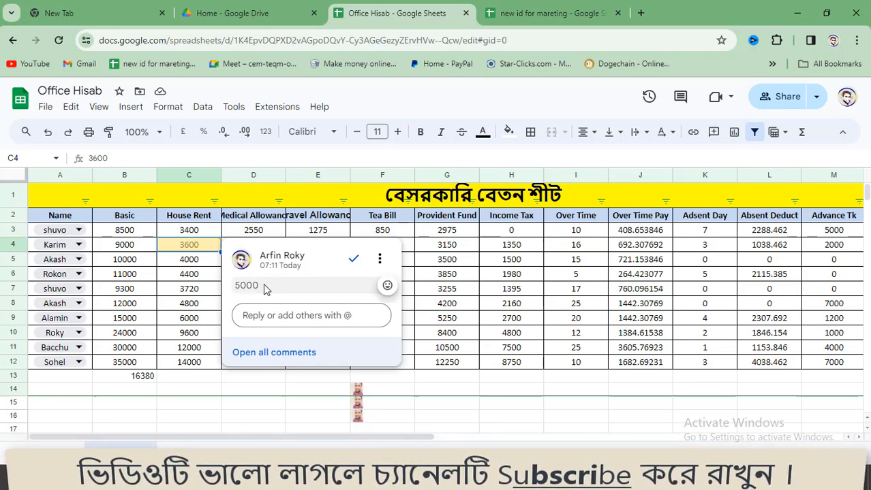
pyautogui.click(379, 259)
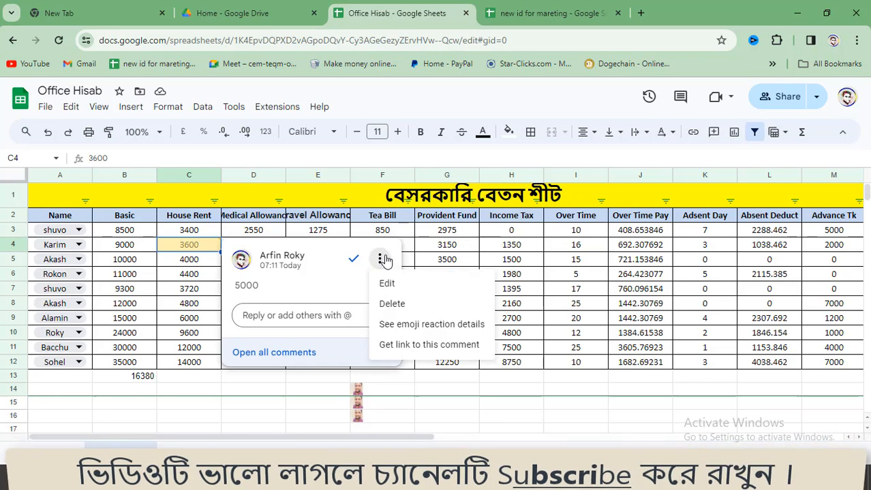
pyautogui.click(401, 305)
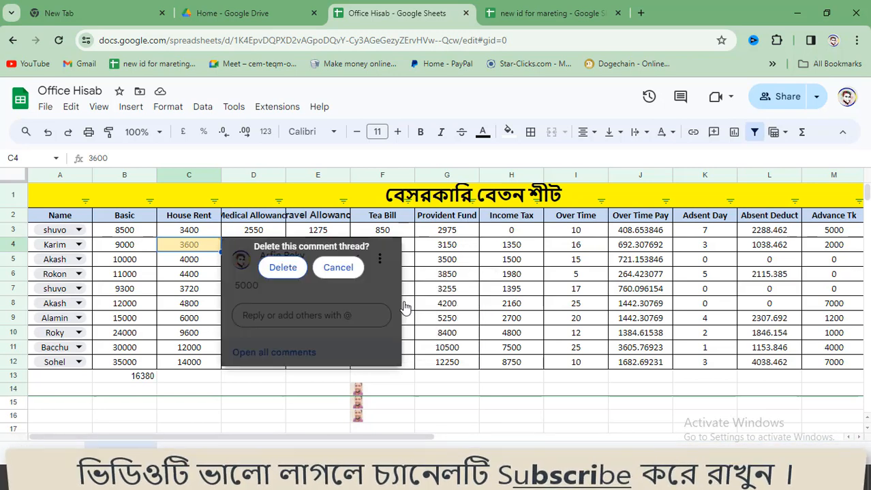
pyautogui.click(286, 268)
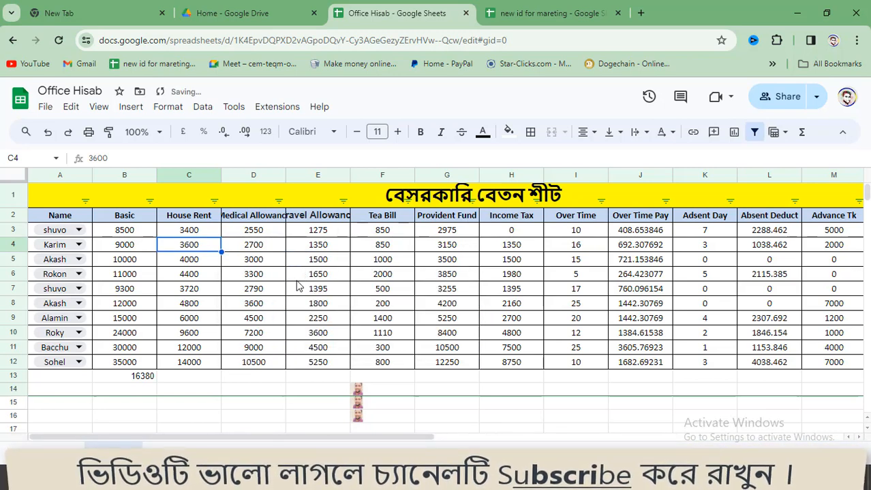
# - Insert a note with short Bengali placeholder text on Medical Allowance cell D5 and deselect the cell
pyautogui.click(250, 264)
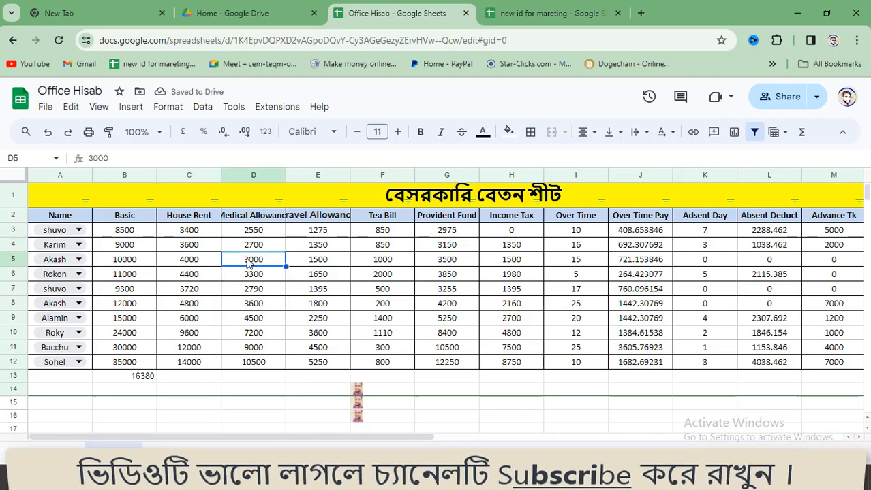
pyautogui.click(128, 109)
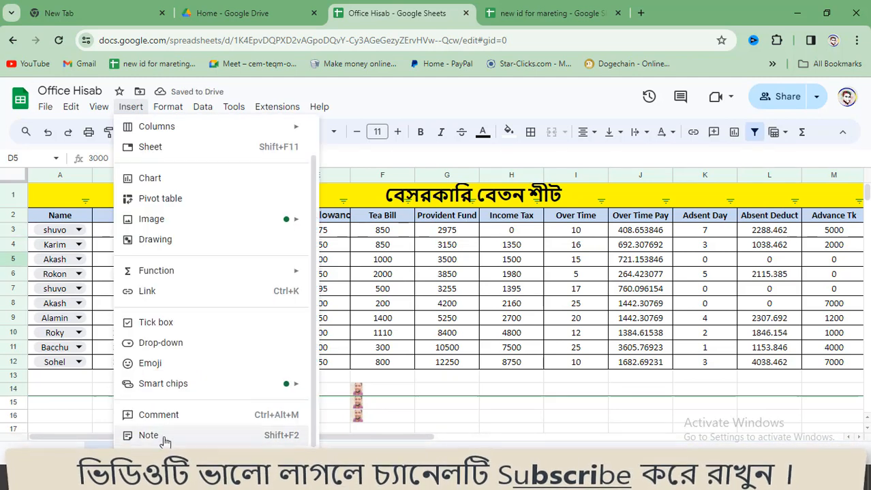
pyautogui.click(164, 437)
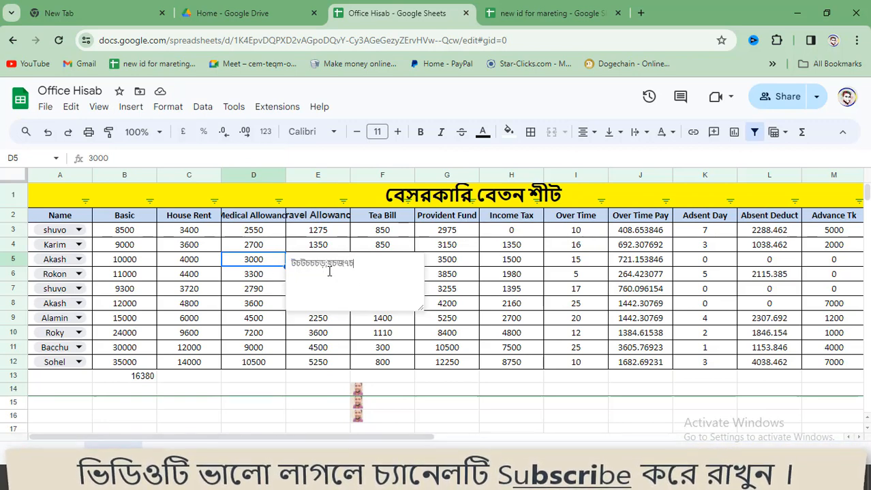
pyautogui.click(413, 376)
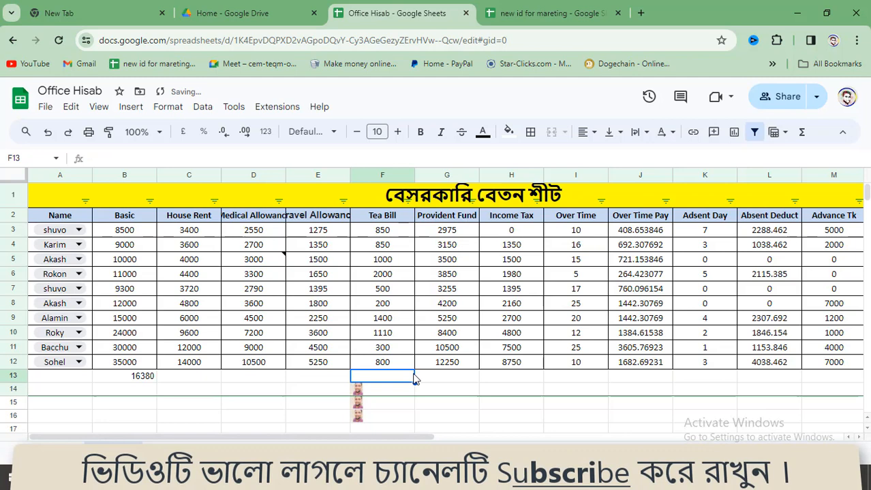
# - Clear the text of the note on Medical Allowance cell D5 to remove the note, and deselect the cell
pyautogui.click(274, 259)
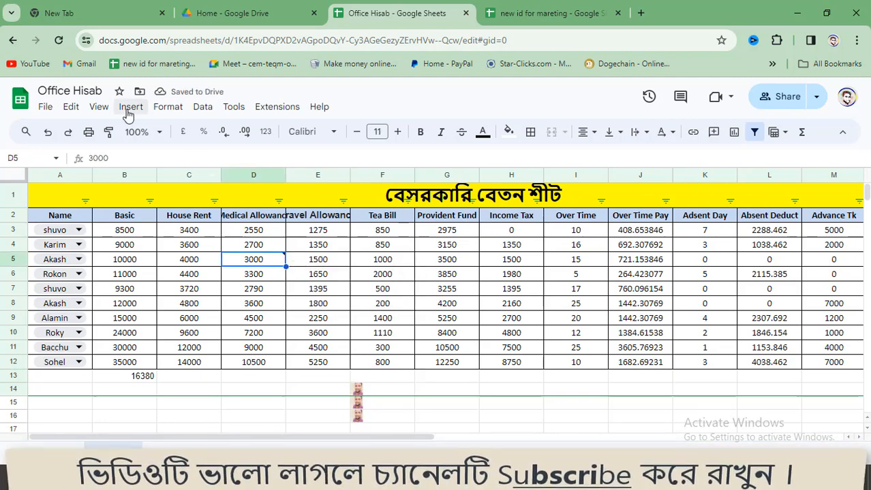
pyautogui.moveTo(277, 265)
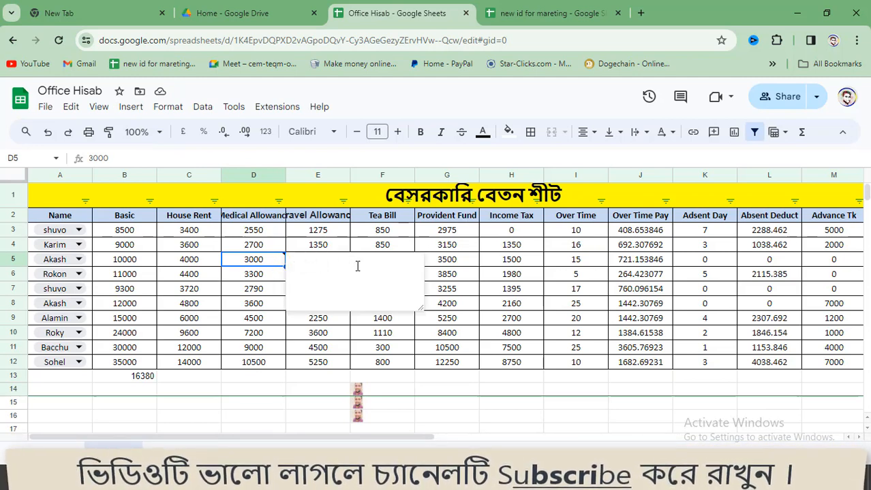
pyautogui.click(312, 379)
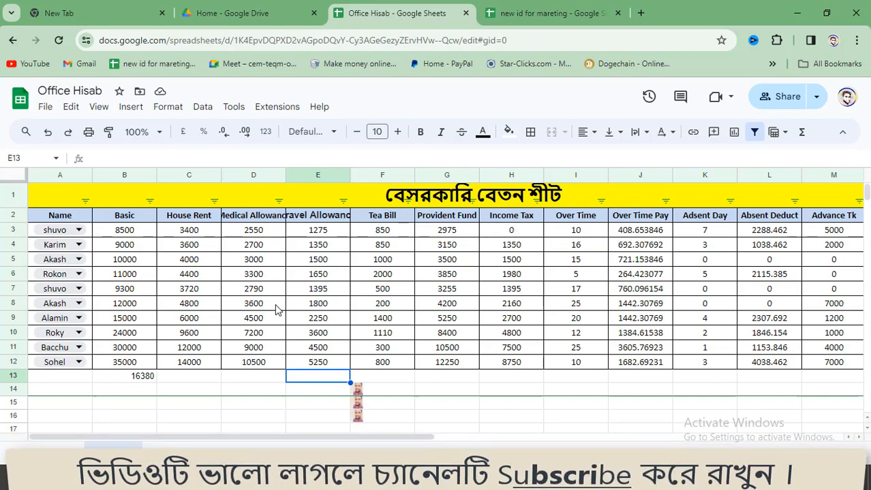
# - Delete the tick boxes and small images below the salary table by clearing range B14:F30
pyautogui.scroll(-3, 300, 361)
pyautogui.scroll(-3, 300, 368)
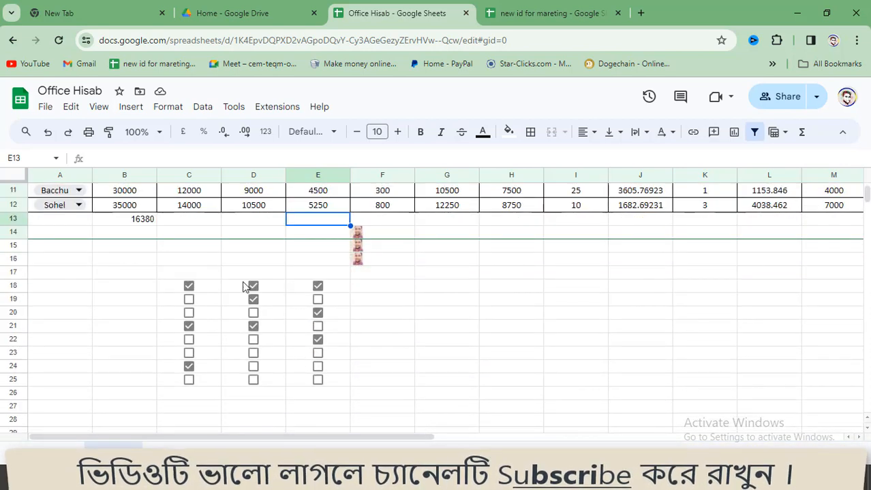
pyautogui.scroll(3, 344, 314)
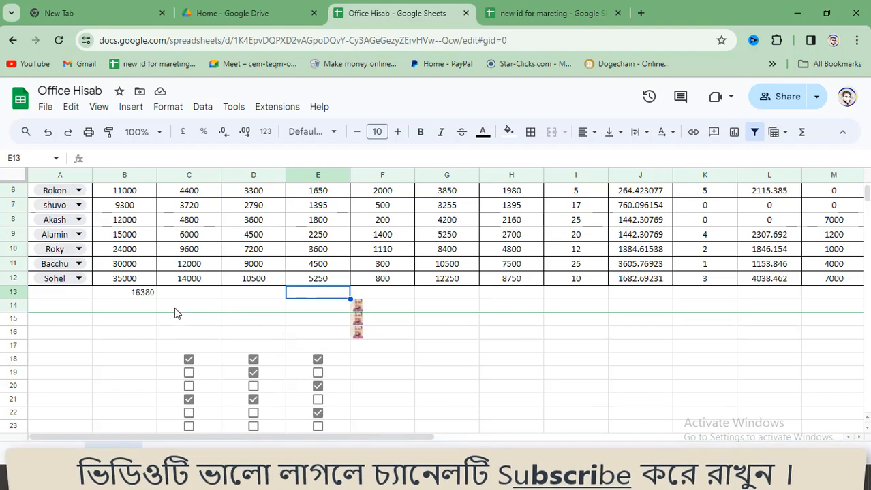
pyautogui.moveTo(146, 305); pyautogui.dragTo(390, 421)
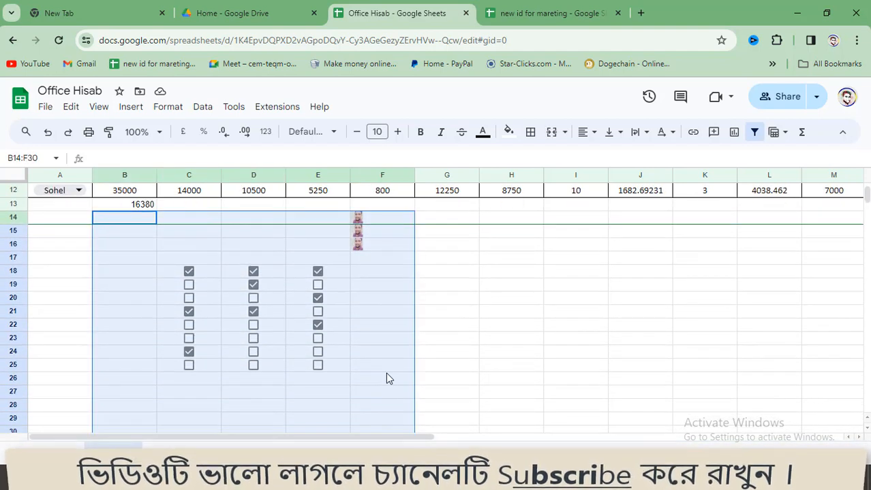
pyautogui.press('Delete')
pyautogui.scroll(5, 325, 370)
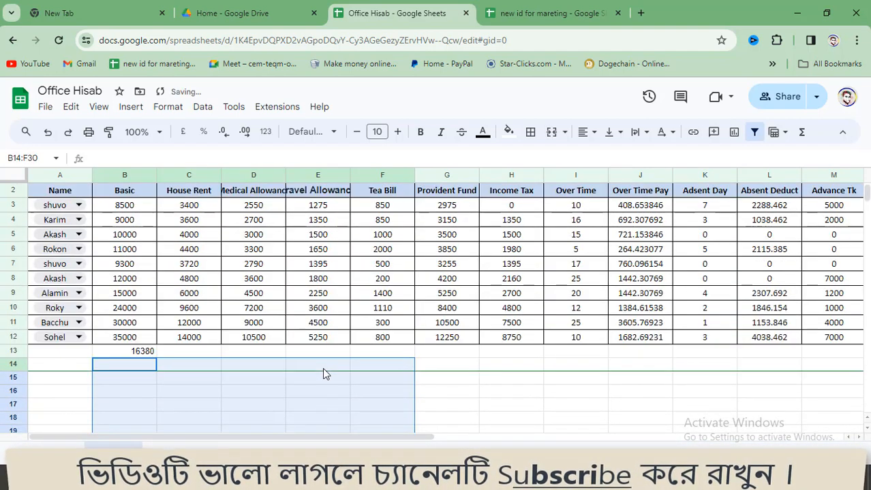
# - Select the names in A3:A12 and open their drop-down data validation rules
pyautogui.moveTo(31, 232); pyautogui.dragTo(62, 368)
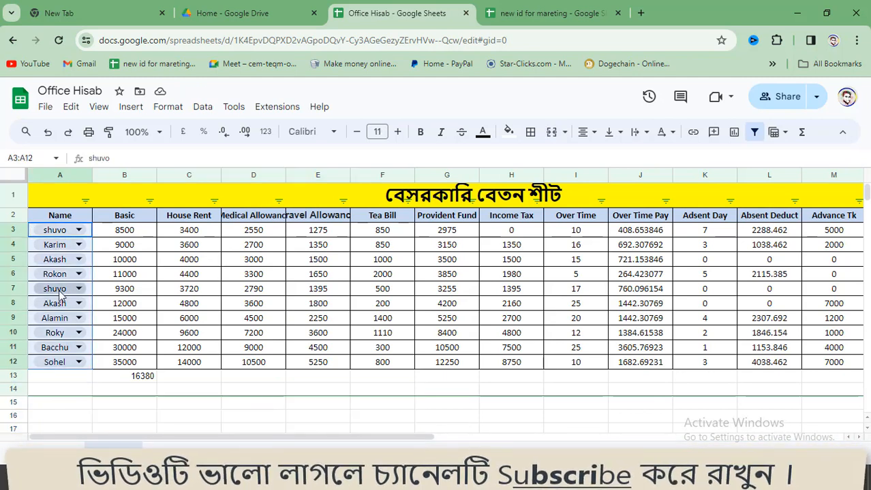
pyautogui.rightClick(60, 366)
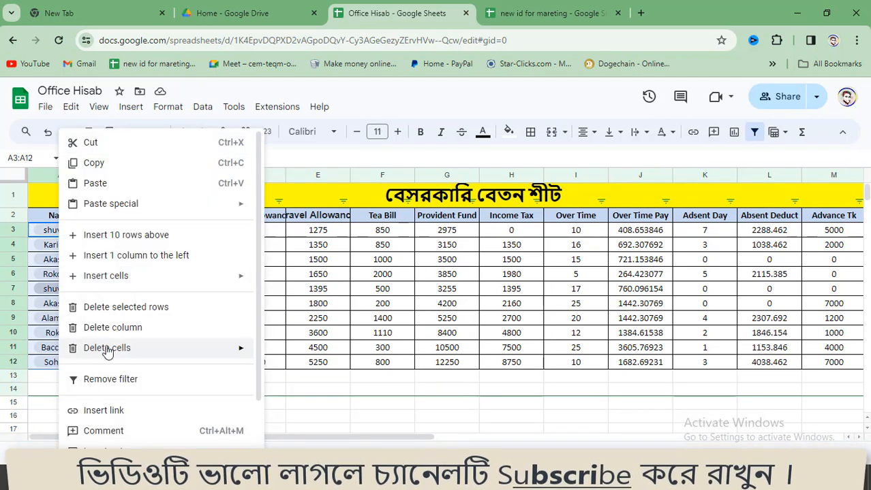
pyautogui.moveTo(122, 348)
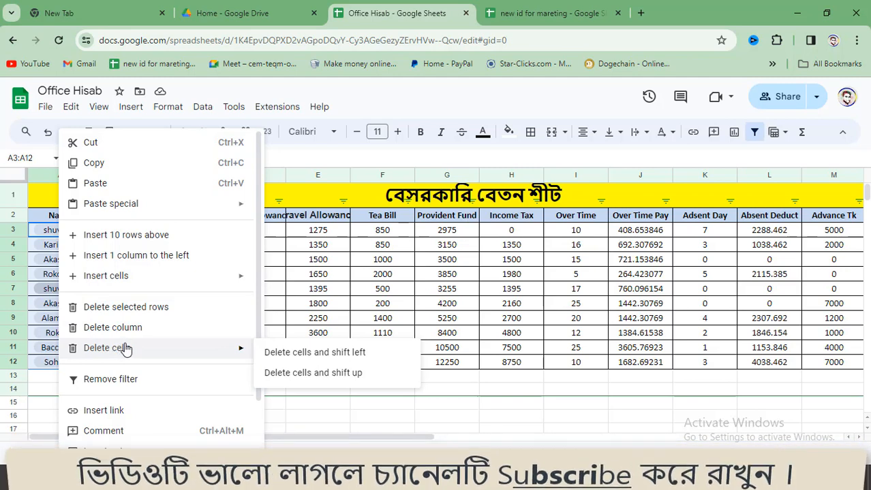
pyautogui.scroll(-1, 122, 348)
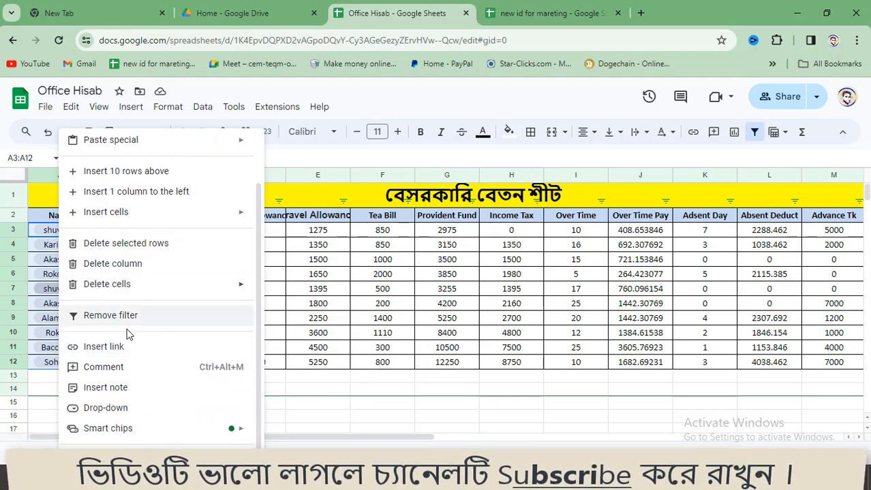
pyautogui.scroll(-1, 150, 333)
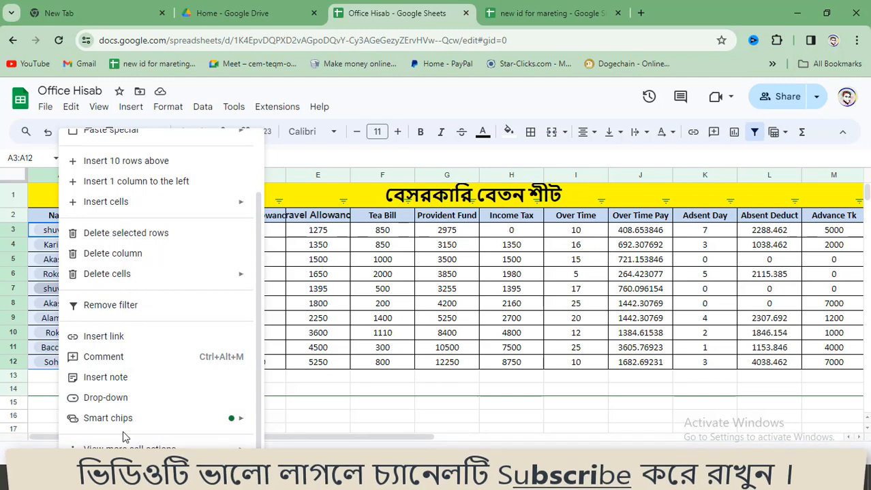
pyautogui.click(106, 397)
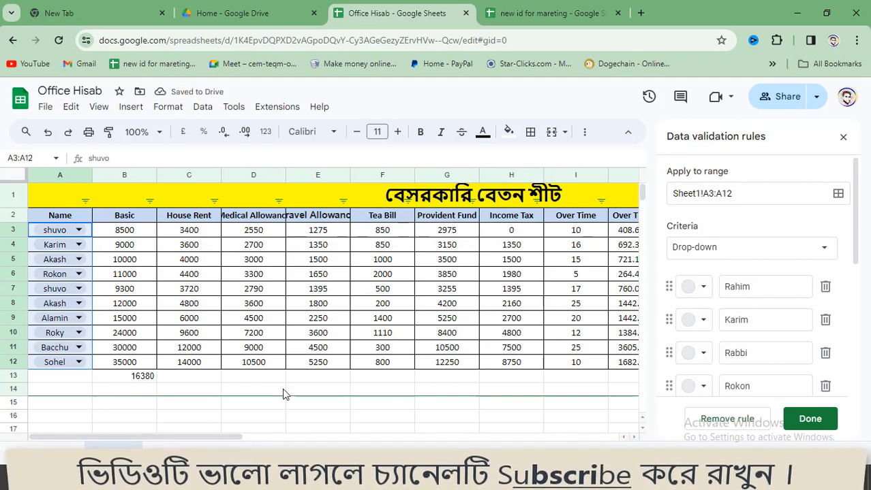
# - Undo the recent edits back past the insertion of the name drop-downs in A3:A12
pyautogui.hotkey('ctrl', 'v')
pyautogui.hotkey('ctrl', 'z')
pyautogui.hotkey('ctrl', 'z')
pyautogui.hotkey('ctrl', 'z')
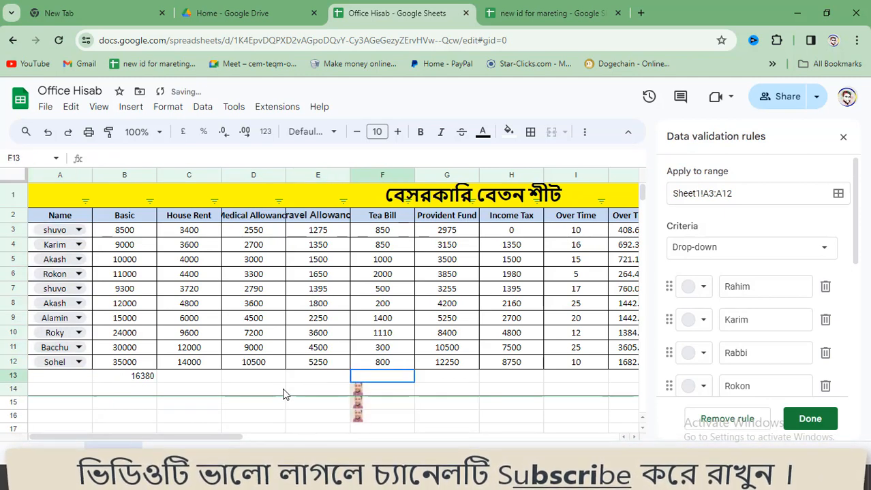
pyautogui.hotkey('ctrl', 'z')
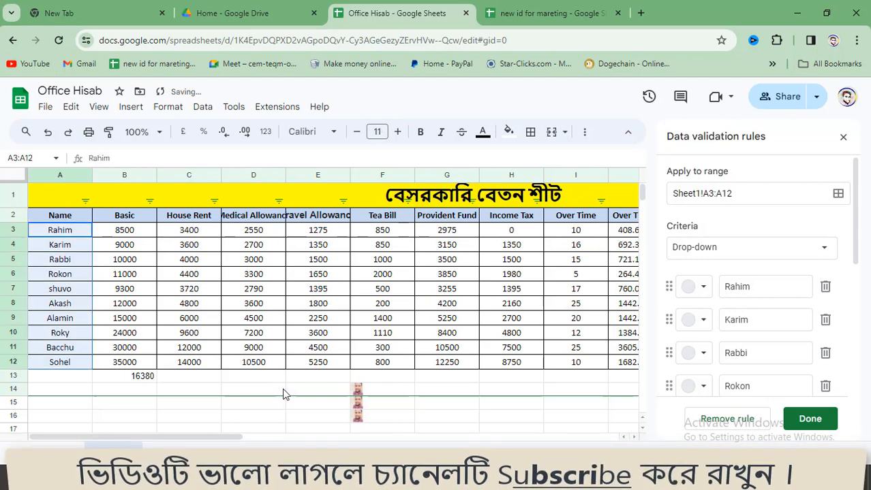
pyautogui.scroll(-3, 282, 388)
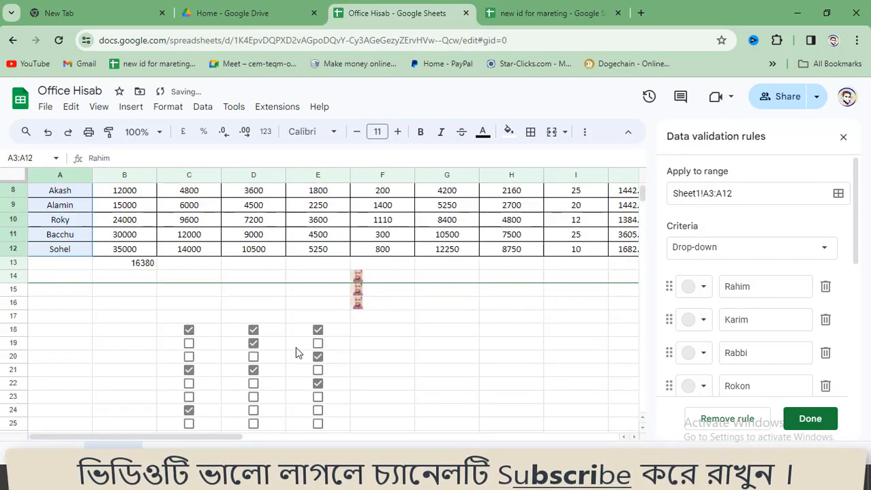
pyautogui.moveTo(155, 281); pyautogui.dragTo(402, 429)
pyautogui.rightClick(285, 262)
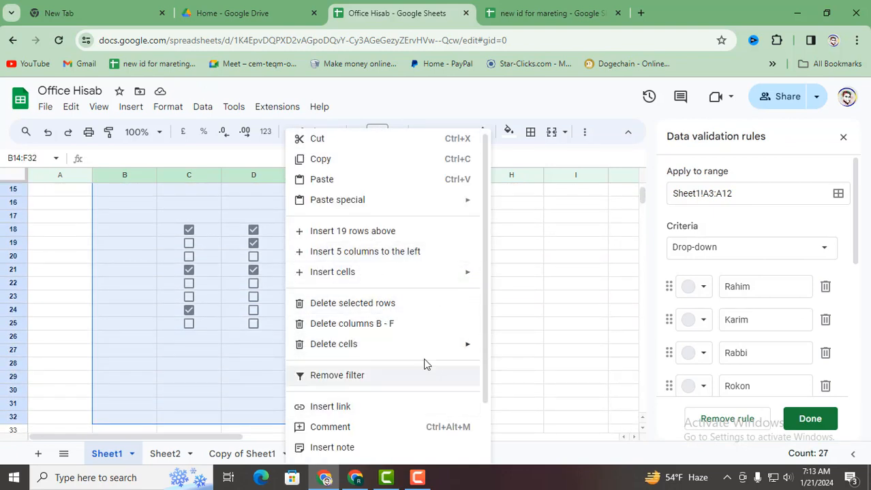
pyautogui.click(515, 340)
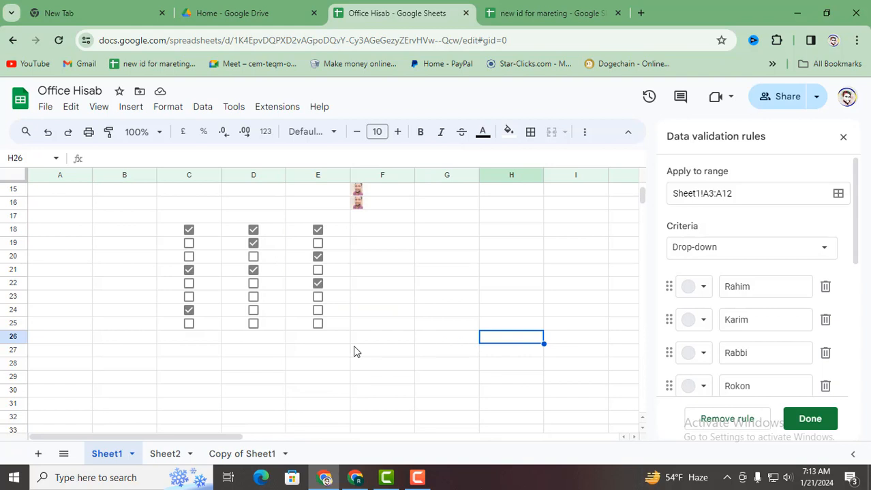
# - Clear range C15:F27 to delete its tick boxes and small images, and close the data validation rules
pyautogui.moveTo(171, 195); pyautogui.dragTo(366, 346)
pyautogui.press('Delete')
pyautogui.scroll(5, 365, 340)
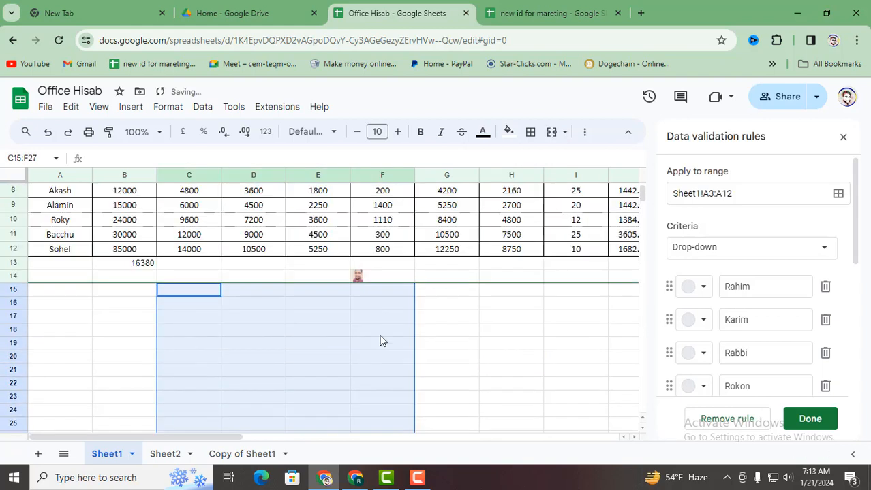
pyautogui.moveTo(421, 404); pyautogui.dragTo(423, 417)
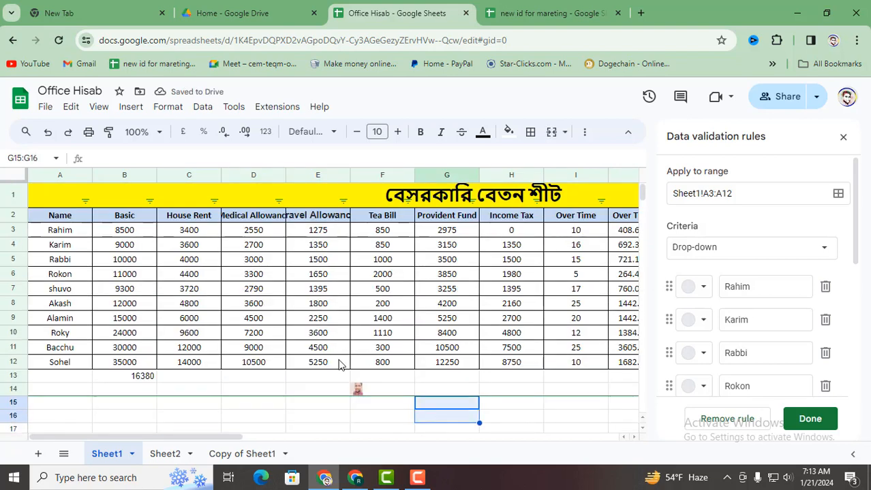
pyautogui.click(843, 140)
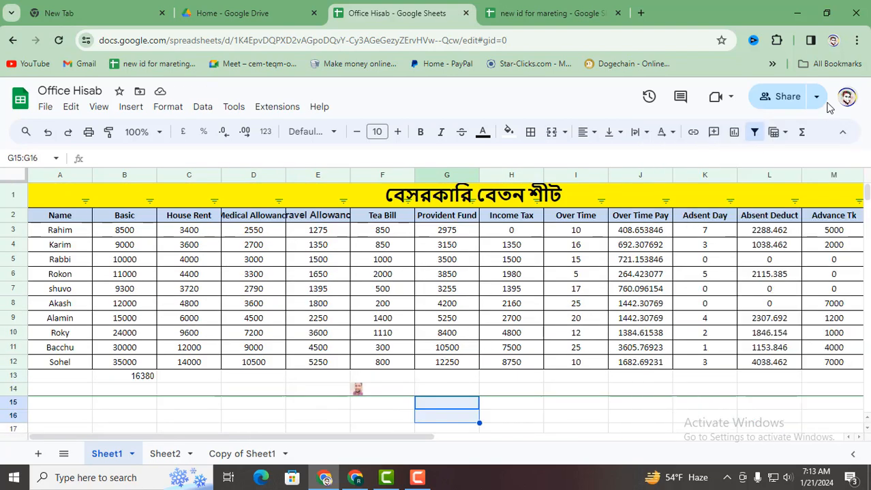
# - Minimize the browser window and refresh the Windows desktop twice
pyautogui.click(796, 13)
pyautogui.rightClick(426, 143)
pyautogui.click(467, 181)
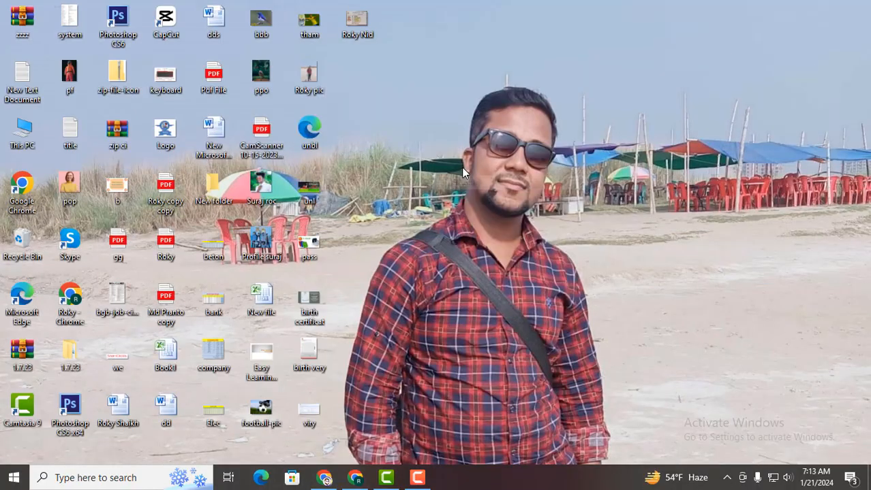
pyautogui.rightClick(464, 169)
pyautogui.click(505, 213)
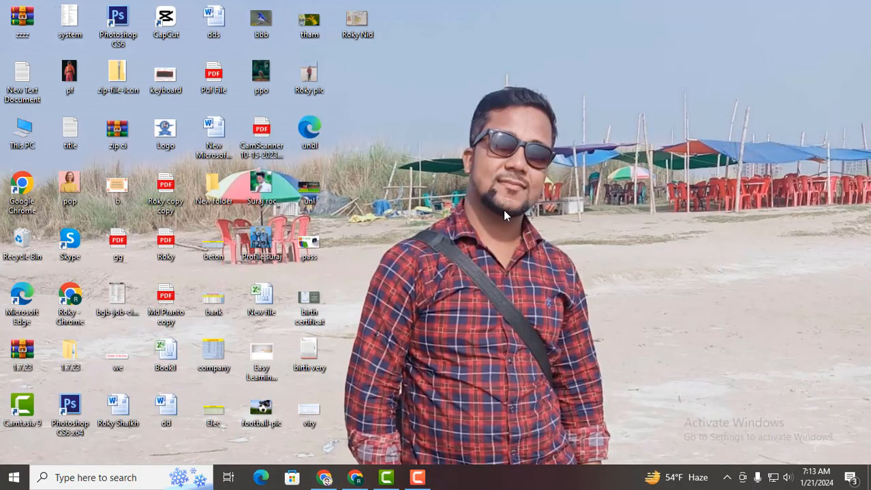